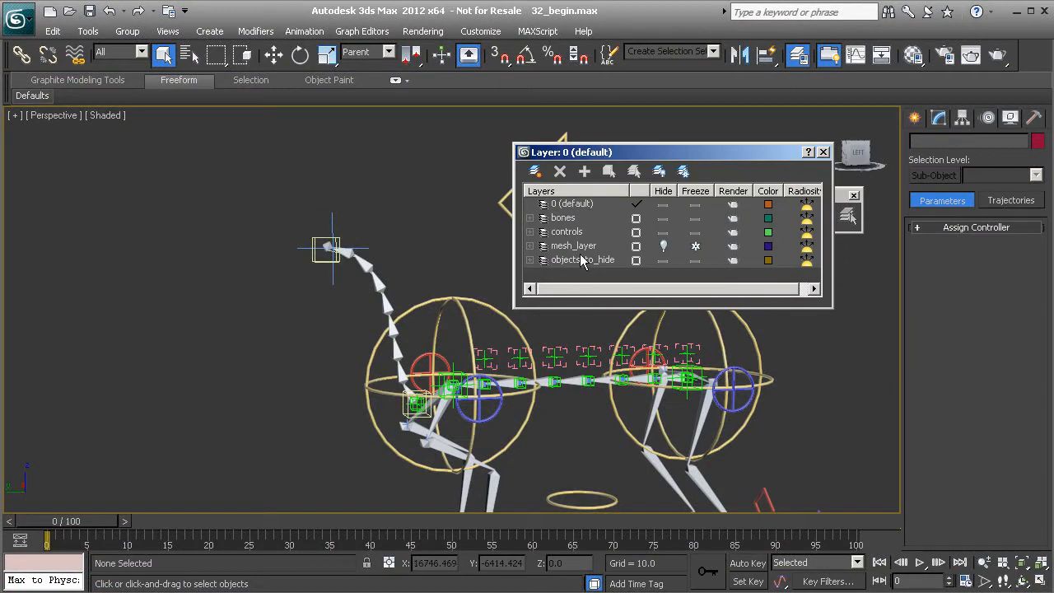
Step: Unhide the mesh_layer and show the horse's head and neck in the maximized Left view
click(664, 246)
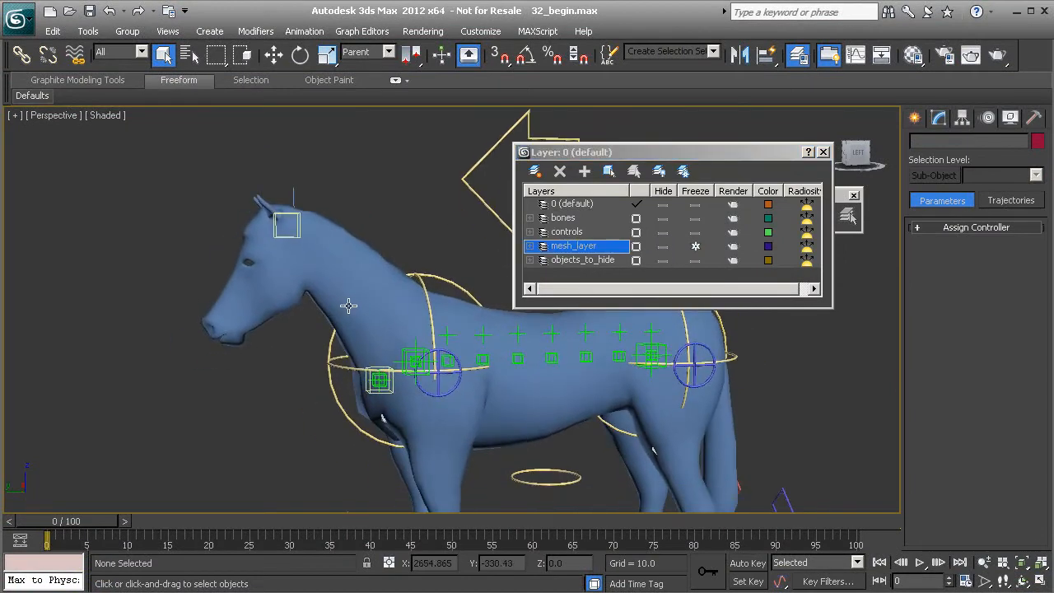
key(alt+w)
key(alt+w)
middle_drag(335, 362, 265, 348)
click(825, 153)
middle_drag(406, 262, 529, 261)
scroll(529, 261, up, 4)
middle_drag(446, 286, 411, 286)
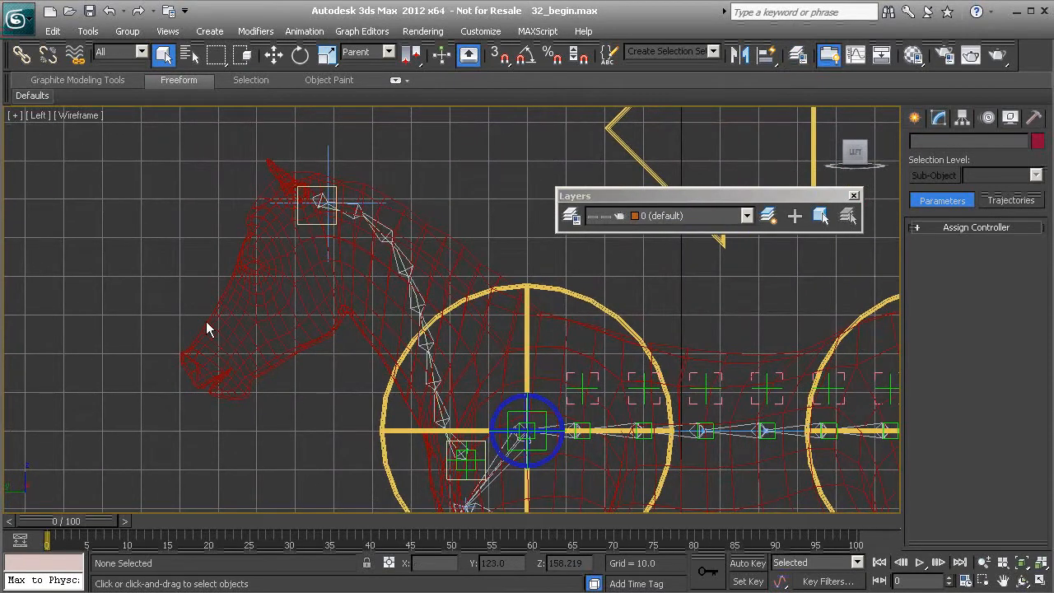
middle_drag(289, 275, 243, 271)
Step: Create a head bone with Bone Tools, from just below the tip of the neck chain to the muzzle, finishing with an end bone
alt+right_click(468, 139)
click(508, 246)
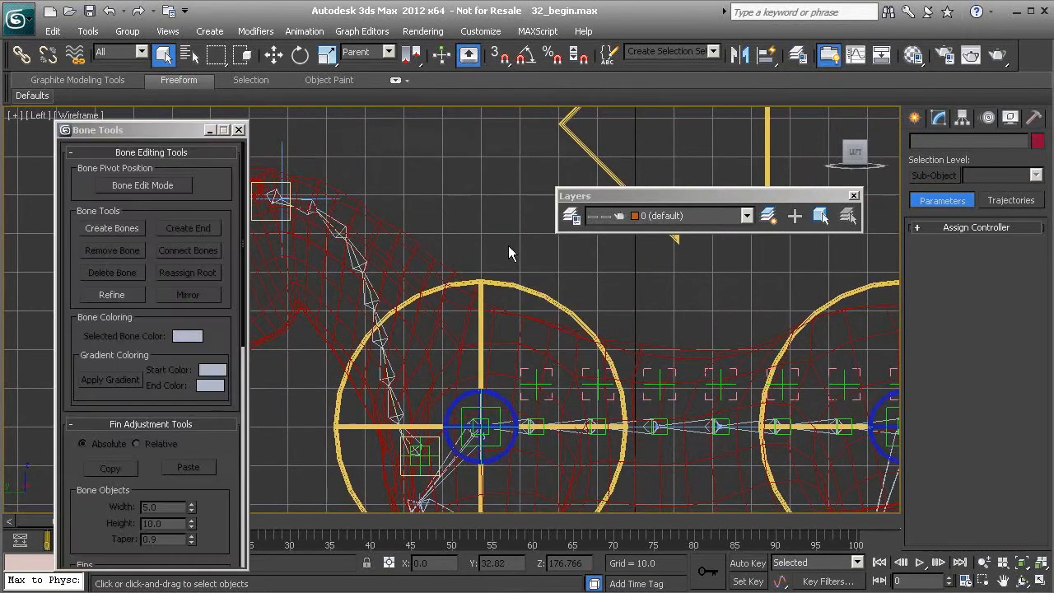
middle_drag(390, 249, 561, 280)
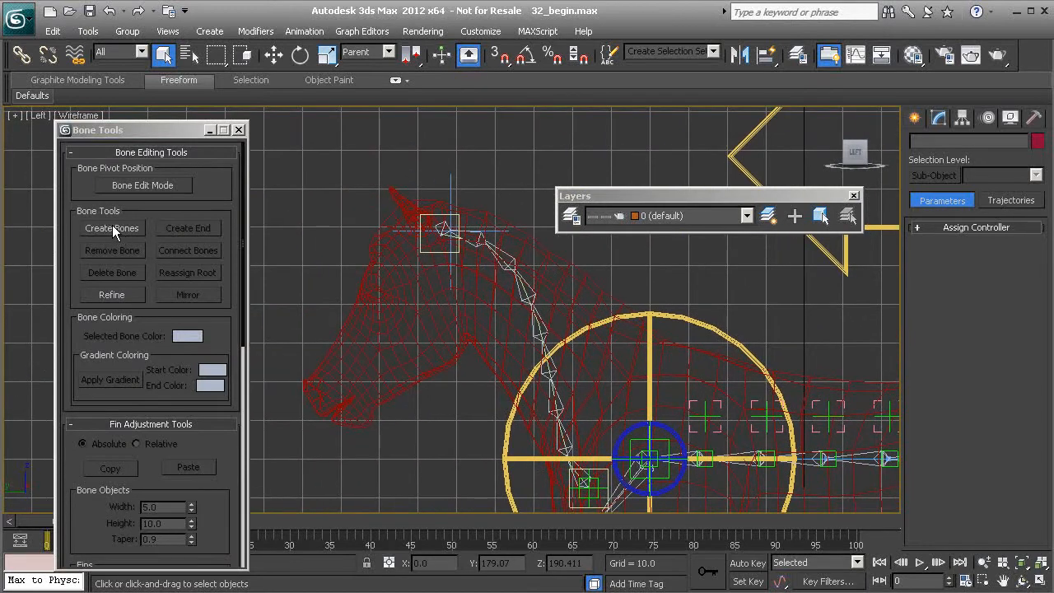
click(114, 228)
scroll(495, 339, up, 5)
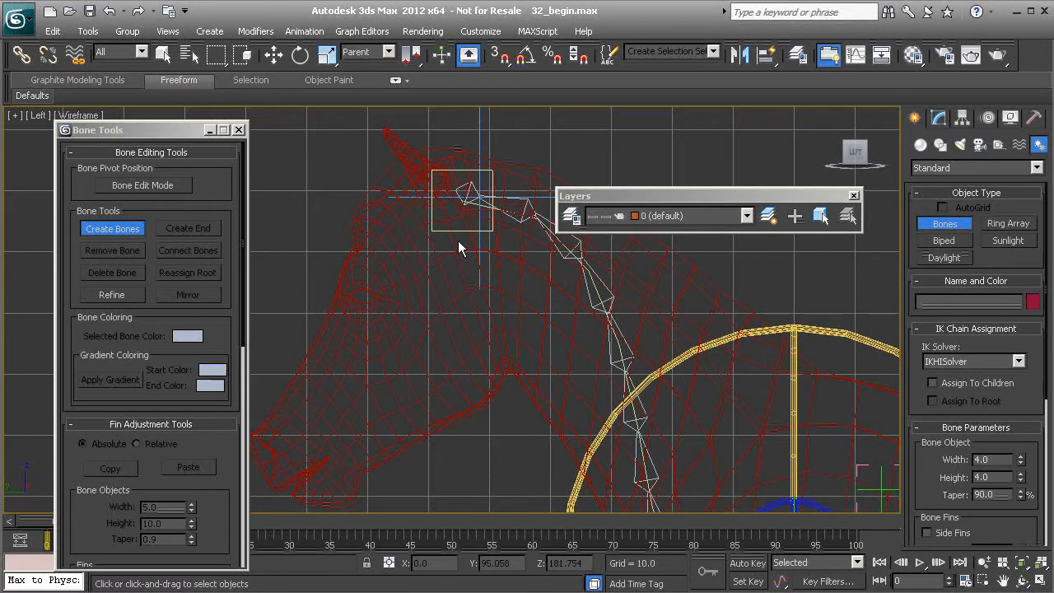
middle_drag(472, 238, 492, 235)
scroll(502, 207, down, 5)
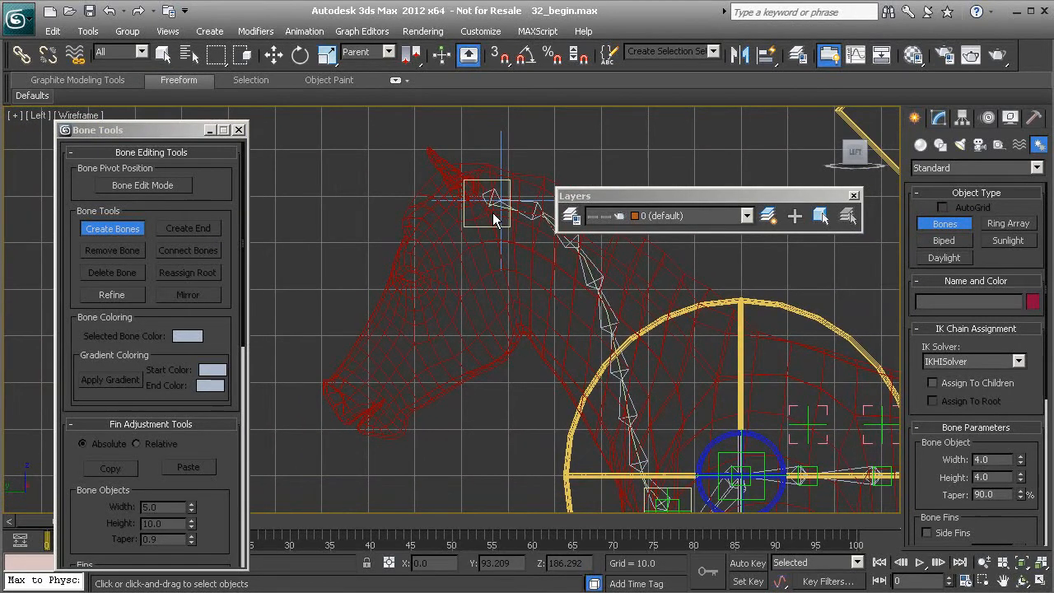
click(494, 218)
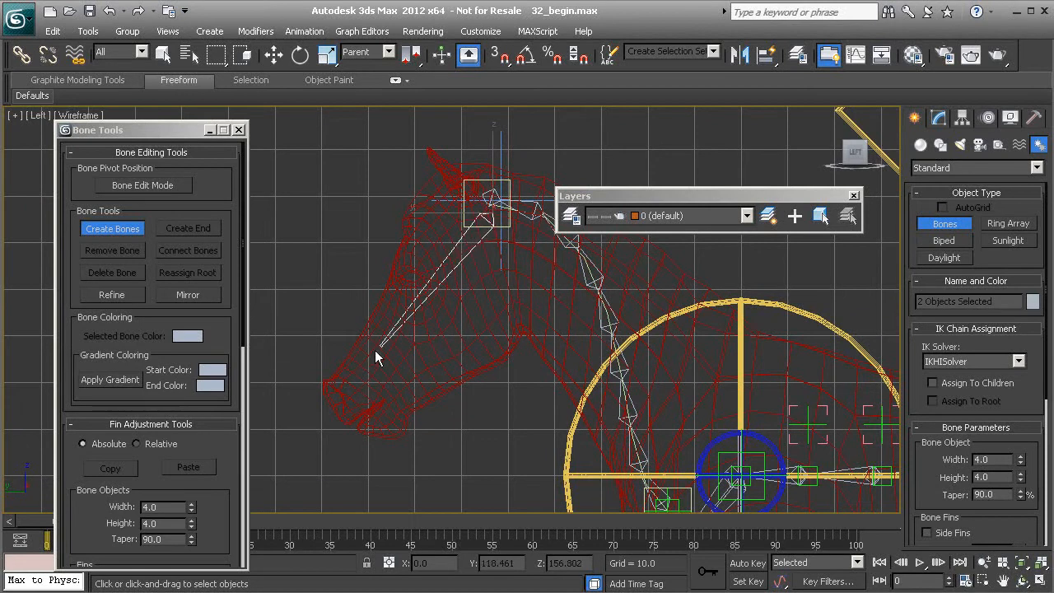
click(333, 414)
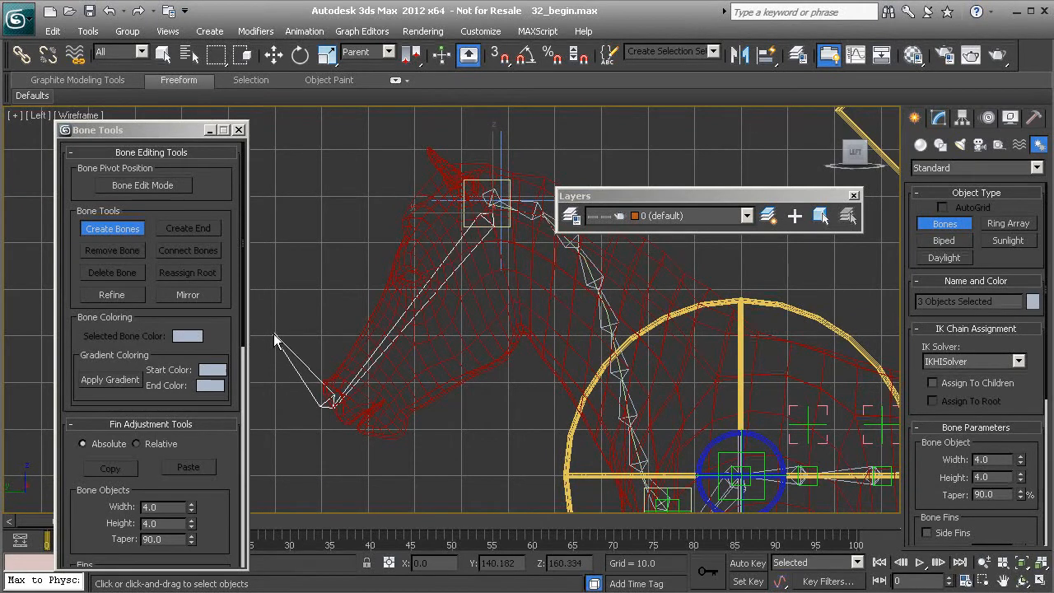
right_click(311, 272)
Step: Add the head bone to the bones layer and its end bone at the muzzle to the objects_to_hide layer
click(443, 291)
click(443, 292)
click(571, 211)
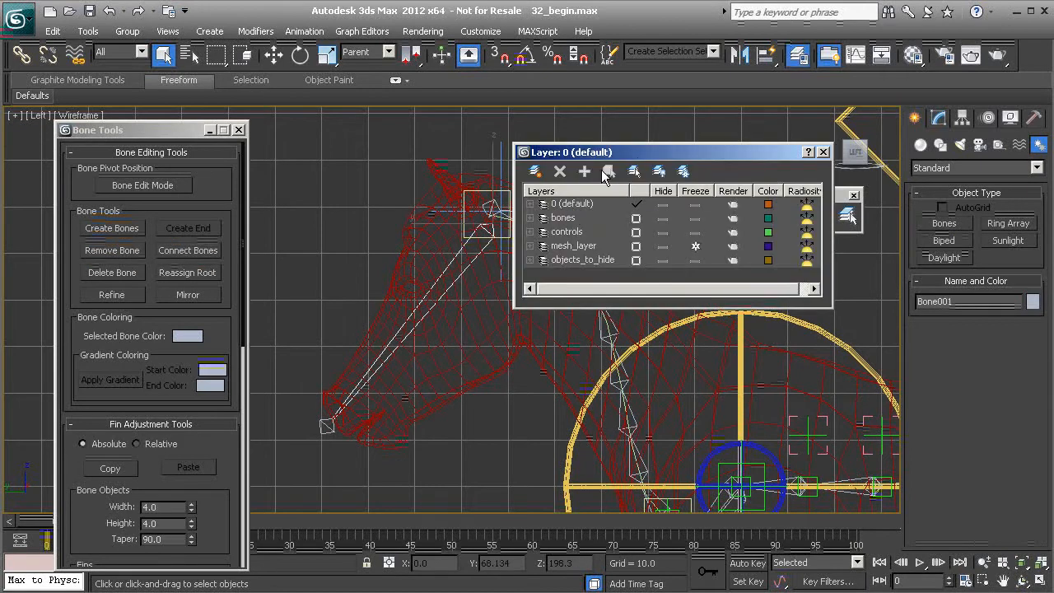
drag(640, 155, 686, 107)
click(613, 172)
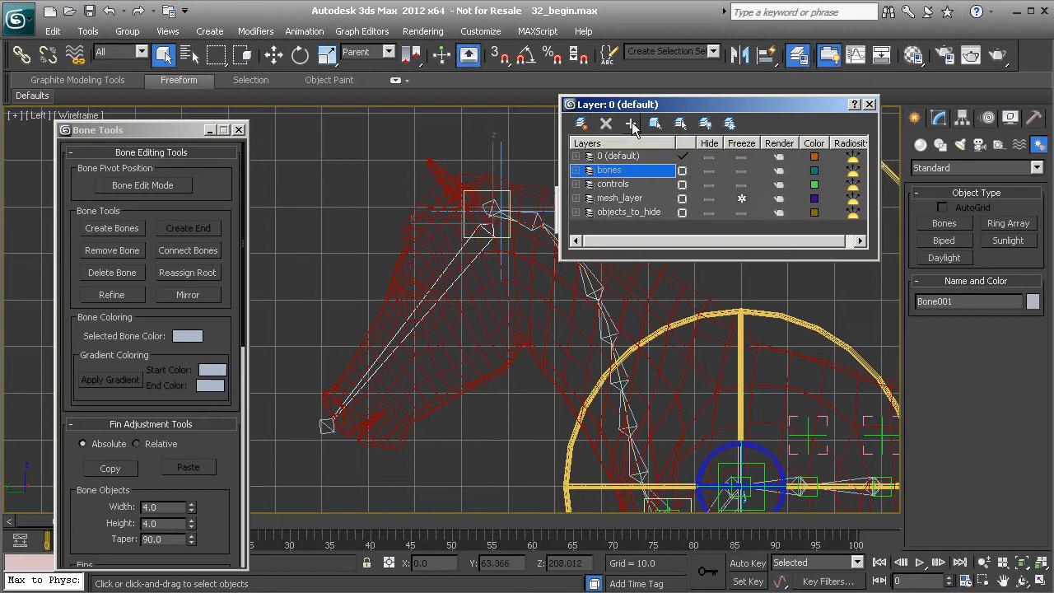
right_click(329, 430)
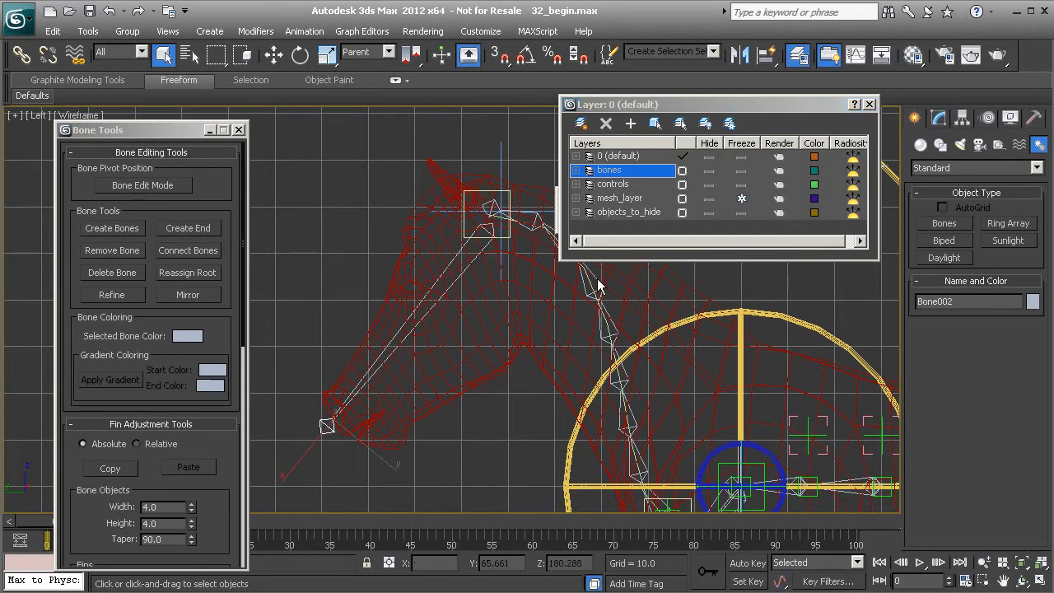
click(634, 213)
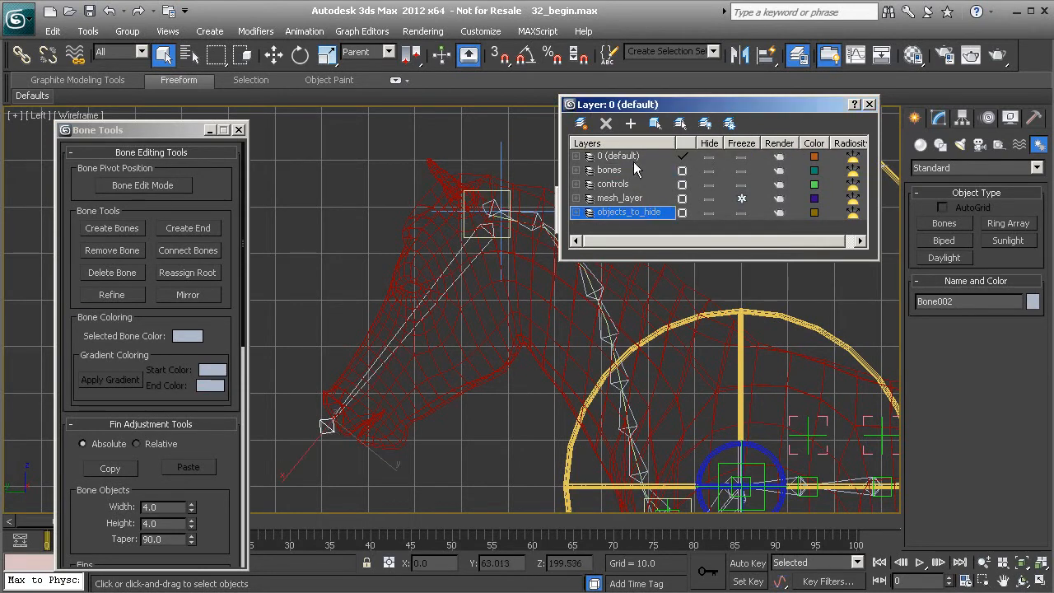
click(869, 105)
Step: Using Bone Edit Mode, align the start of the head bone to the end bone of the neck chain
scroll(459, 360, up, 5)
click(461, 288)
middle_drag(479, 282, 451, 316)
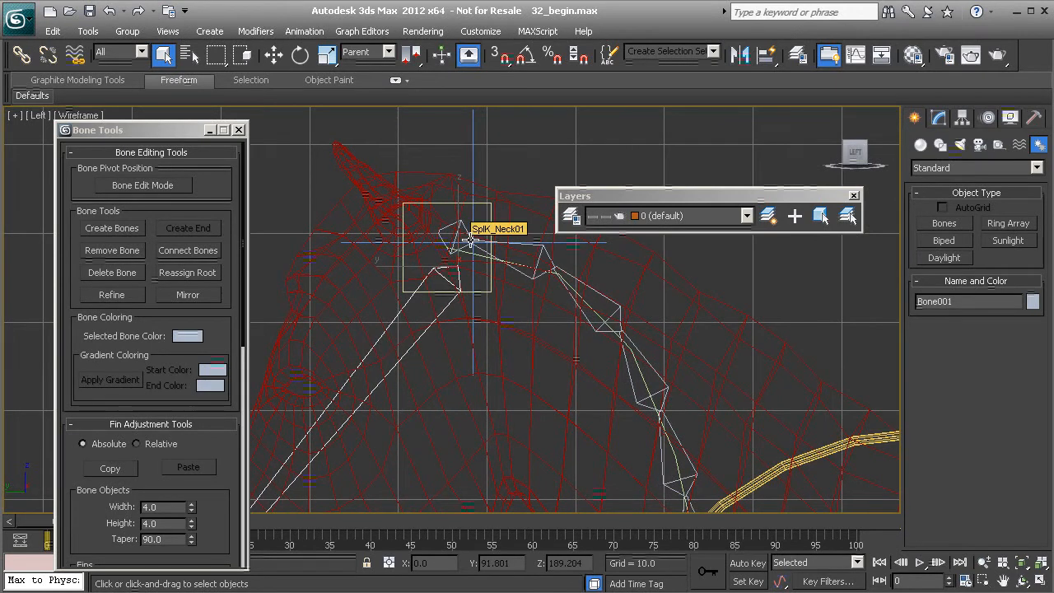
click(141, 186)
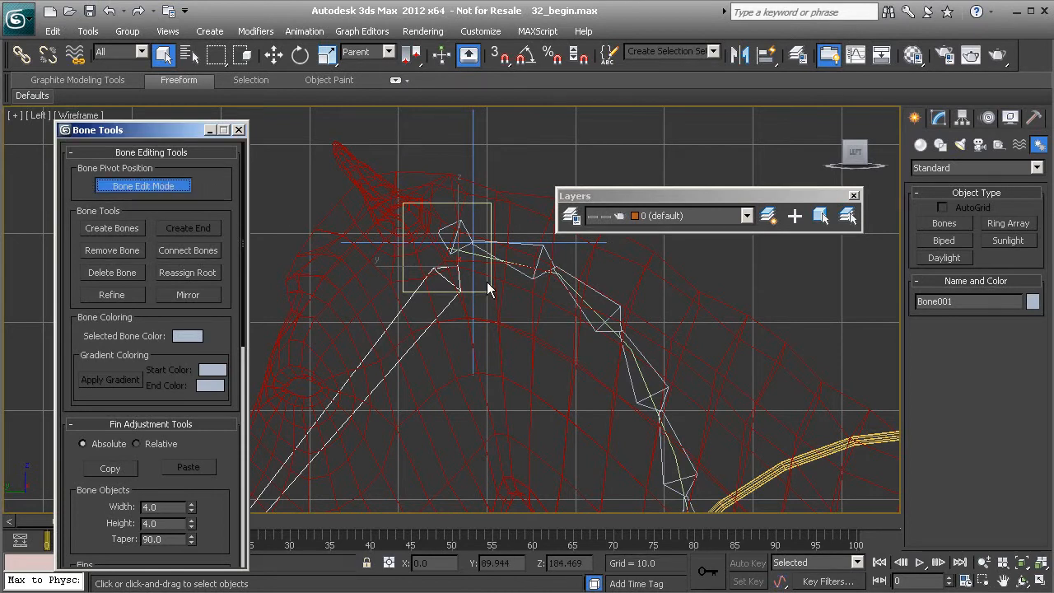
key(alt+a)
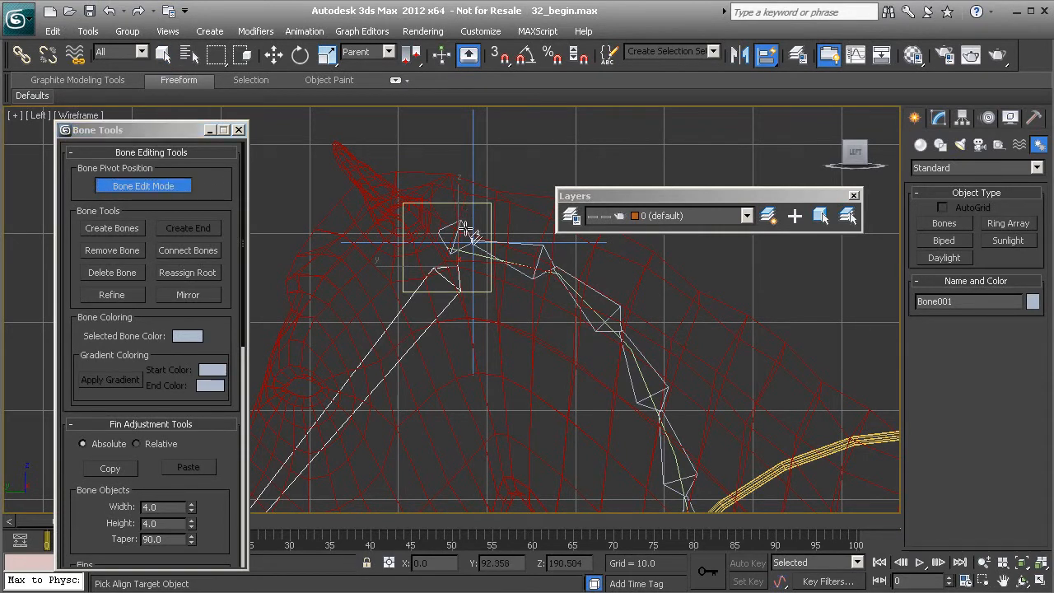
click(465, 231)
scroll(416, 301, down, 3)
middle_drag(416, 326, 478, 278)
click(155, 185)
middle_drag(464, 335, 487, 313)
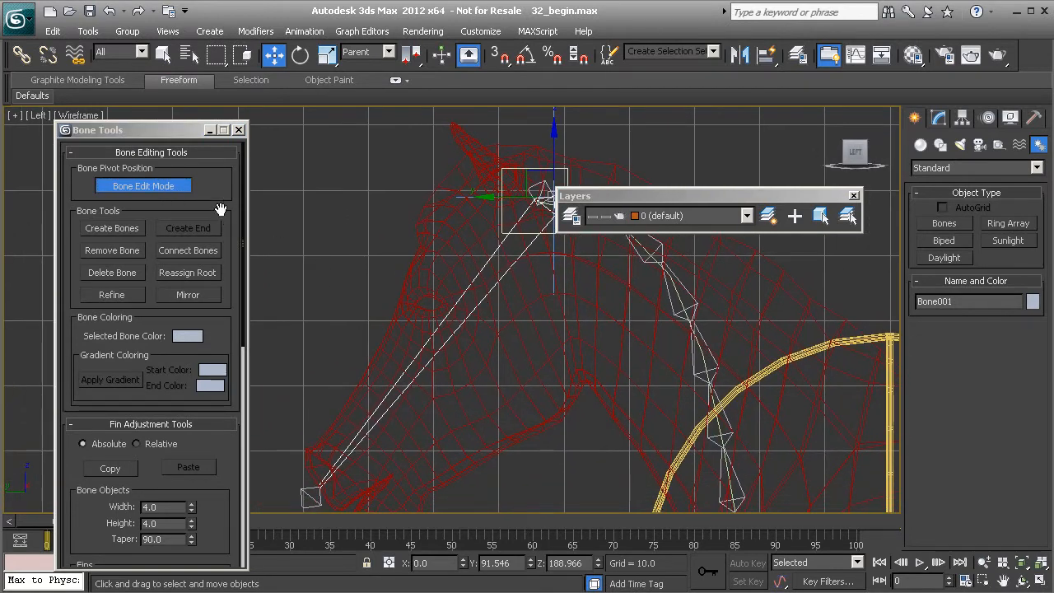
click(154, 185)
middle_drag(558, 386, 545, 391)
Step: Rename the head bone as Bn_Head01 and copy that name
double_click(977, 304)
text(B)
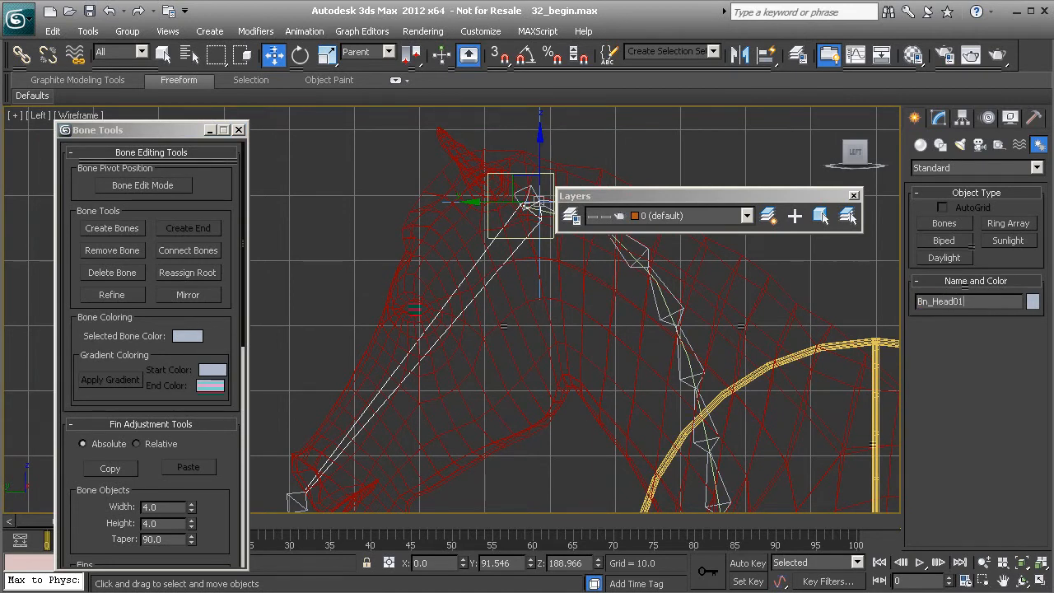
double_click(953, 303)
key(ctrl+c)
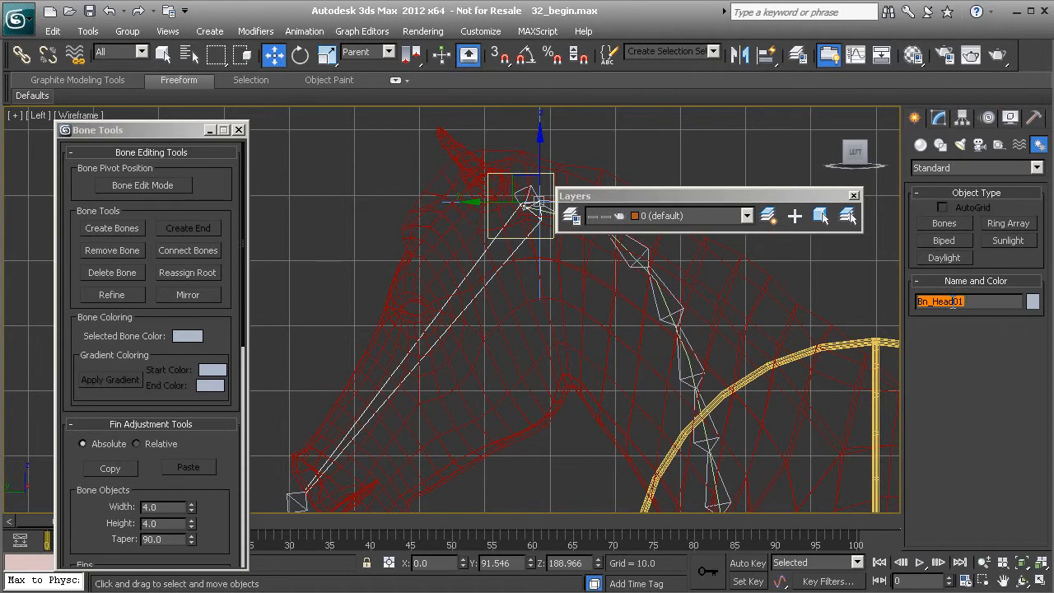
Step: Rename the end bone at the muzzle as Be_Head01, reusing the copied name
middle_drag(483, 394, 529, 361)
click(329, 461)
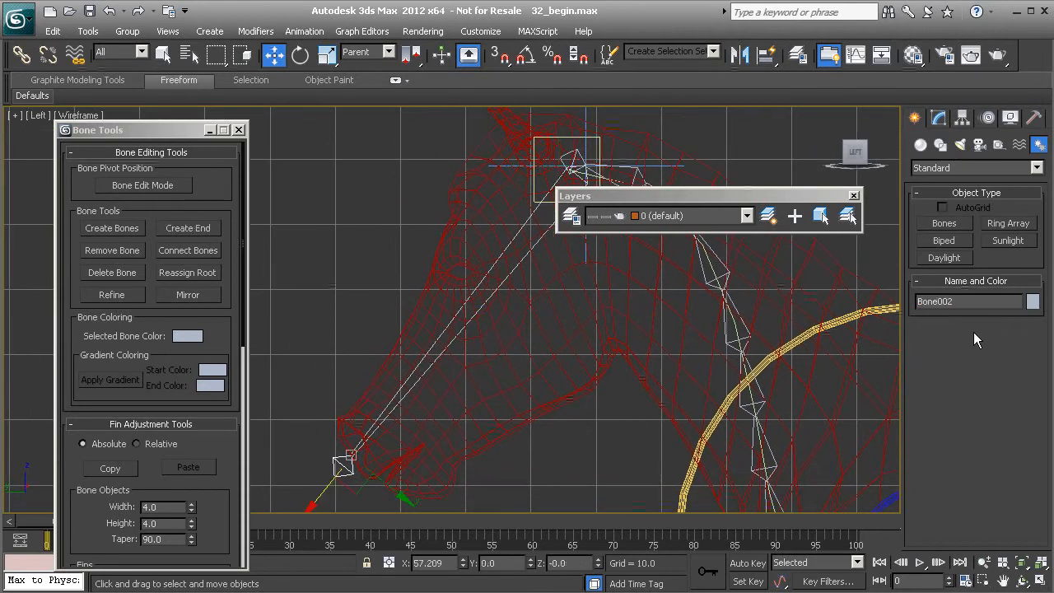
double_click(962, 303)
key(ctrl+v)
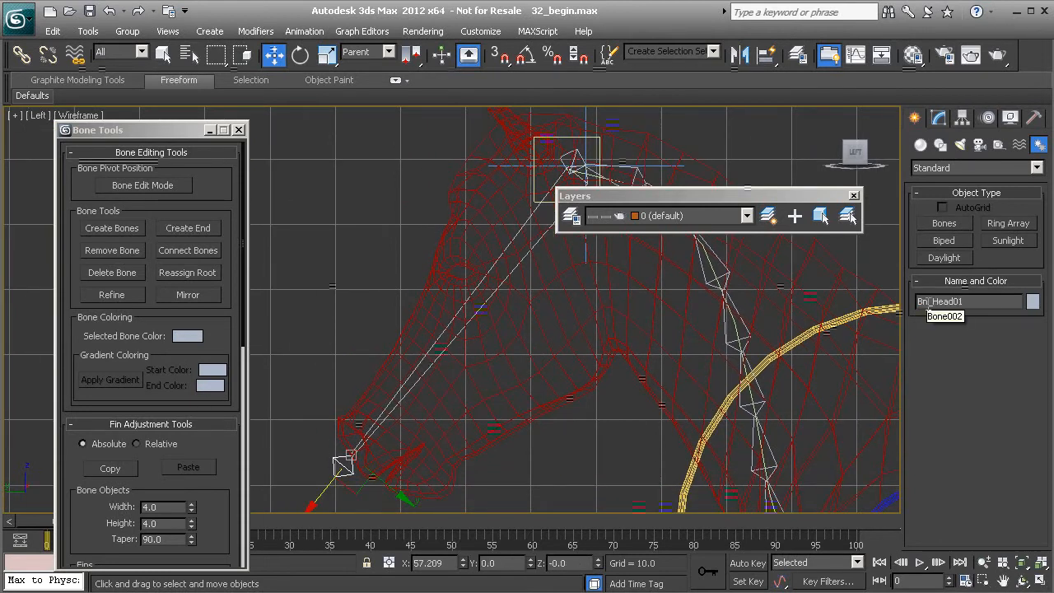
click(928, 303)
key(BackSpace)
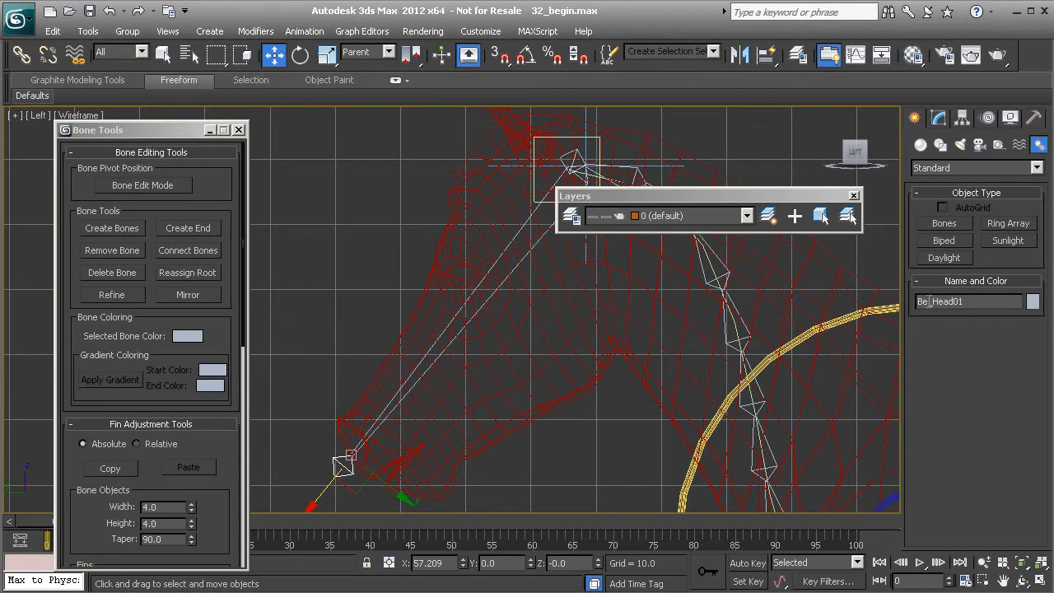
Step: Create a bone from the base of the ear to its tip in the Left view, finishing with an end bone
scroll(499, 329, down, 5)
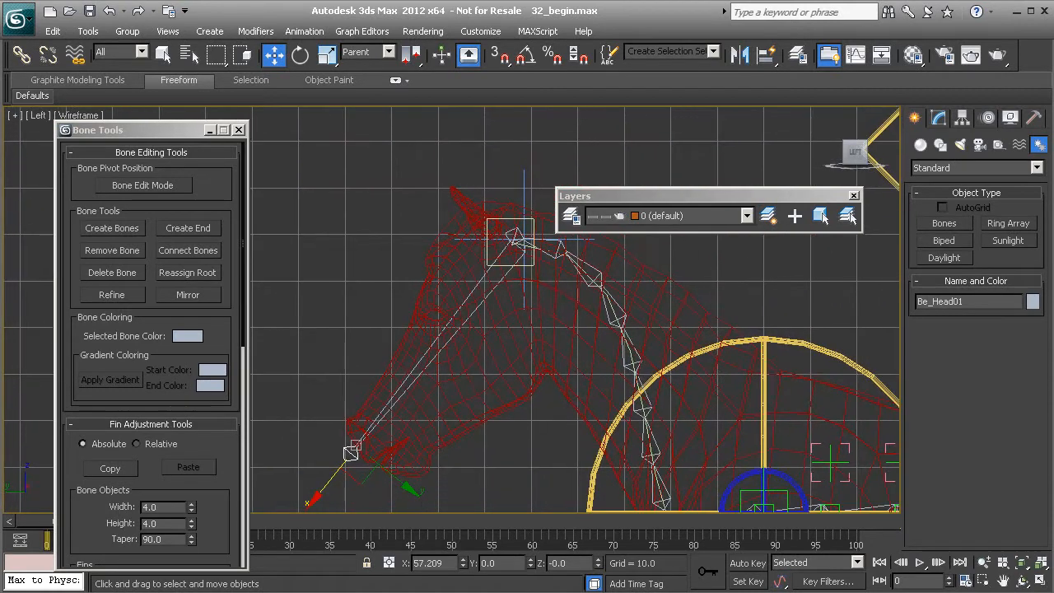
middle_drag(509, 361, 473, 374)
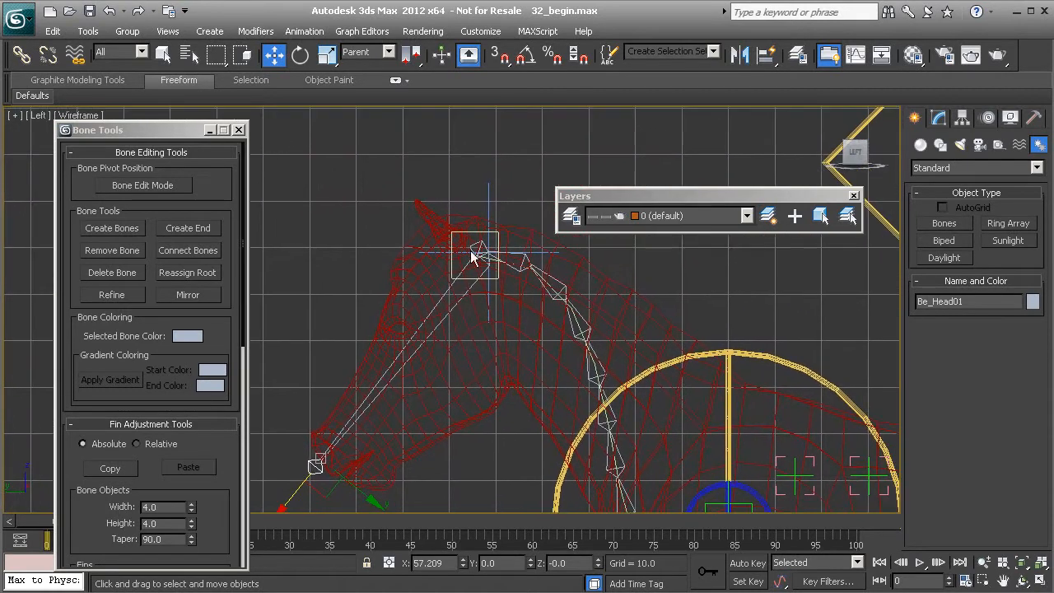
scroll(376, 313, up, 5)
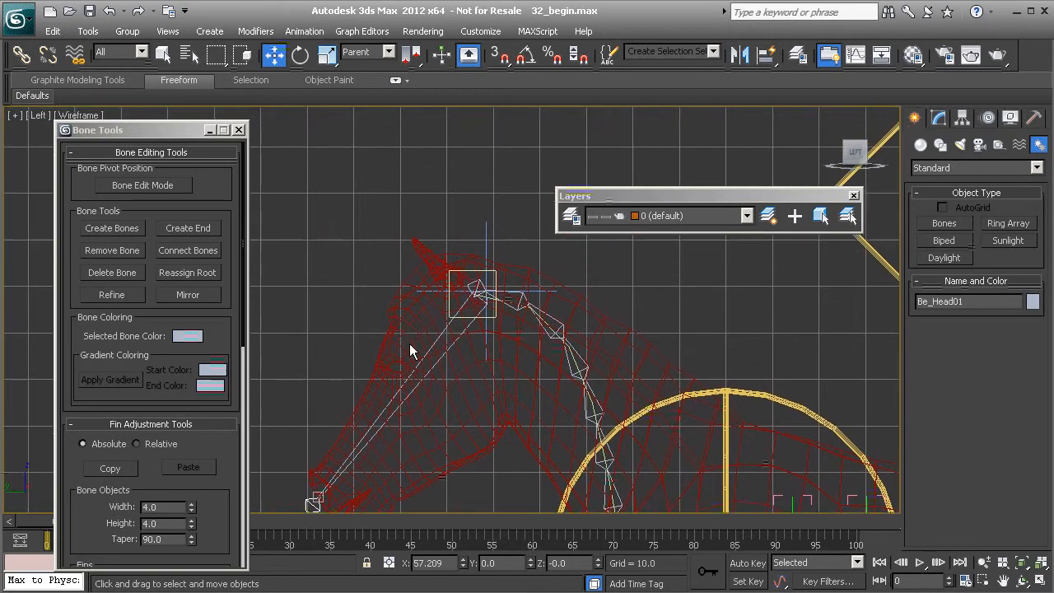
click(99, 227)
middle_drag(460, 298, 474, 344)
scroll(480, 337, up, 6)
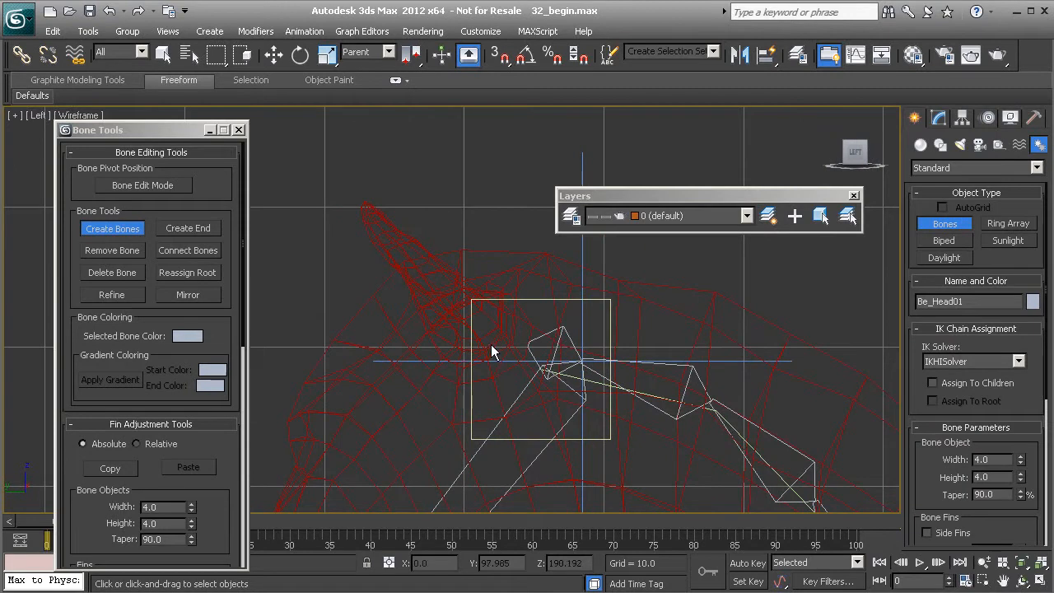
click(494, 344)
click(366, 208)
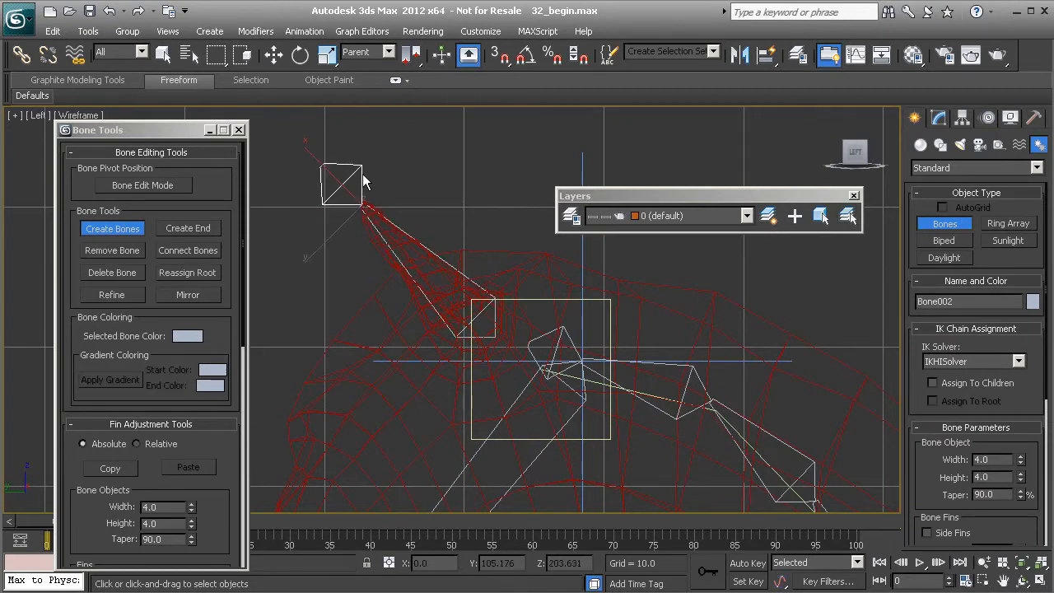
right_click(325, 201)
Step: Refine the ear bone near its middle to split it into two bones
click(112, 295)
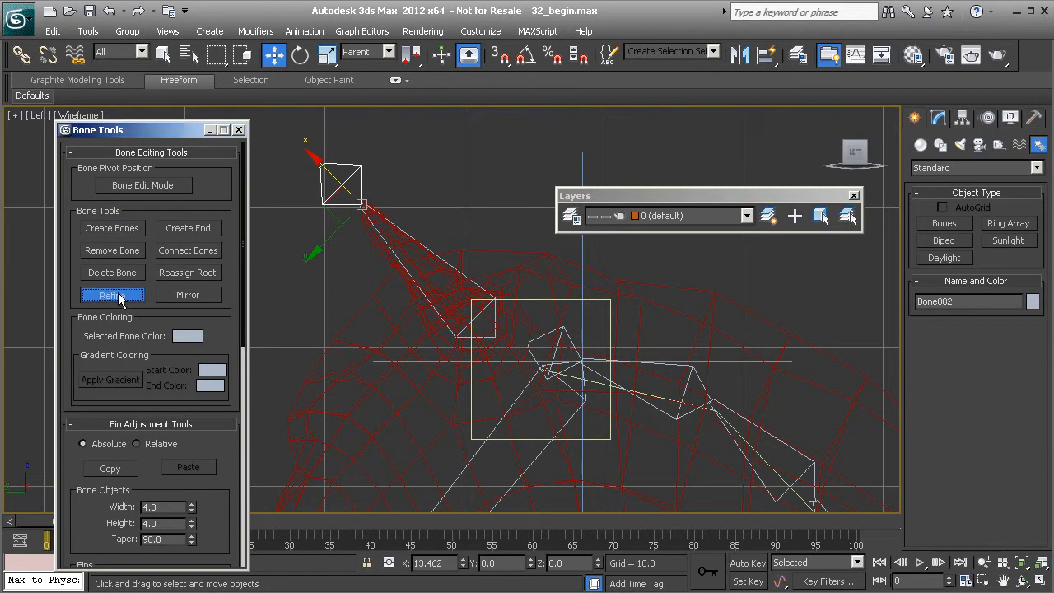
click(417, 281)
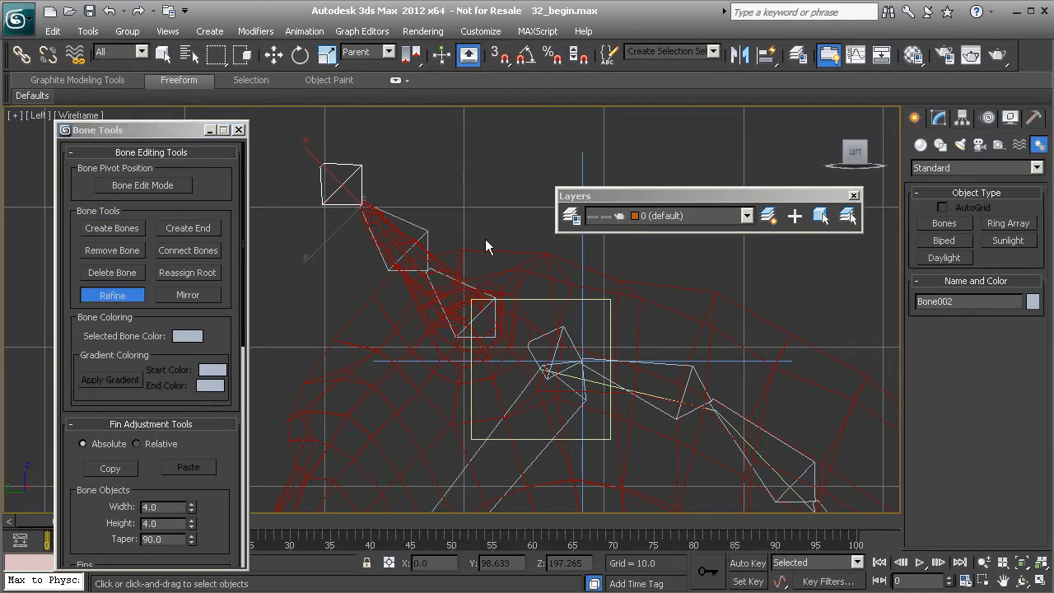
key(w)
scroll(438, 323, down, 5)
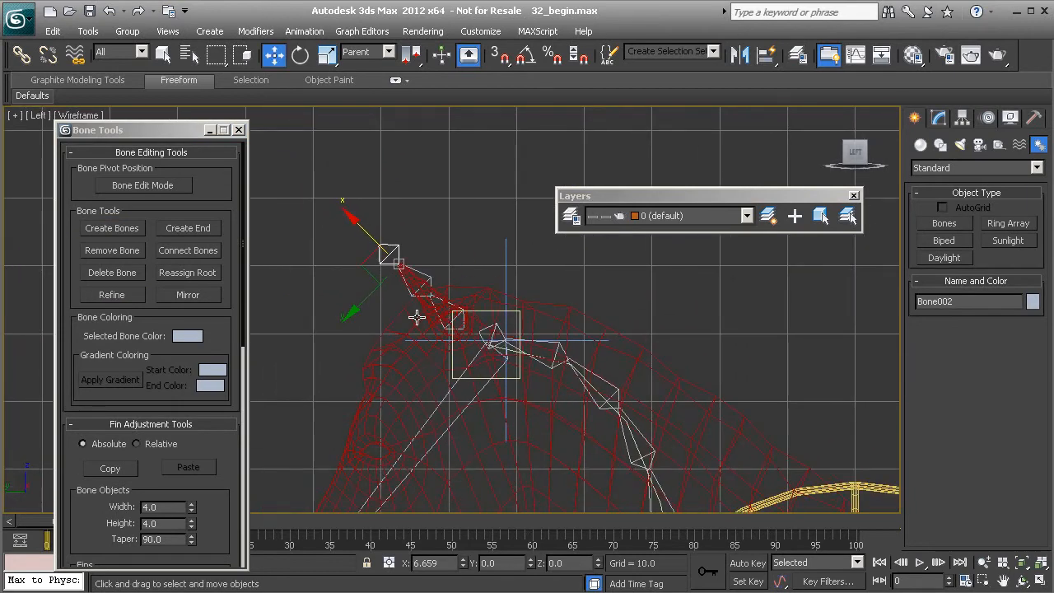
scroll(447, 291, down, 1)
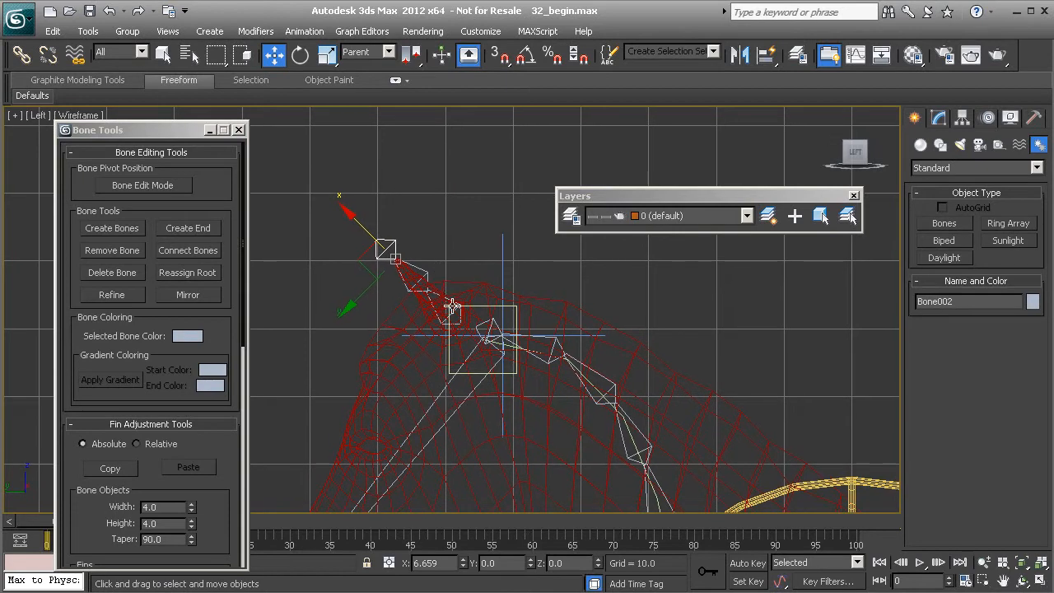
Step: Move the root bone of the ear chain sideways into one ear in the wireframe Perspective view, to about X -7.3
click(453, 306)
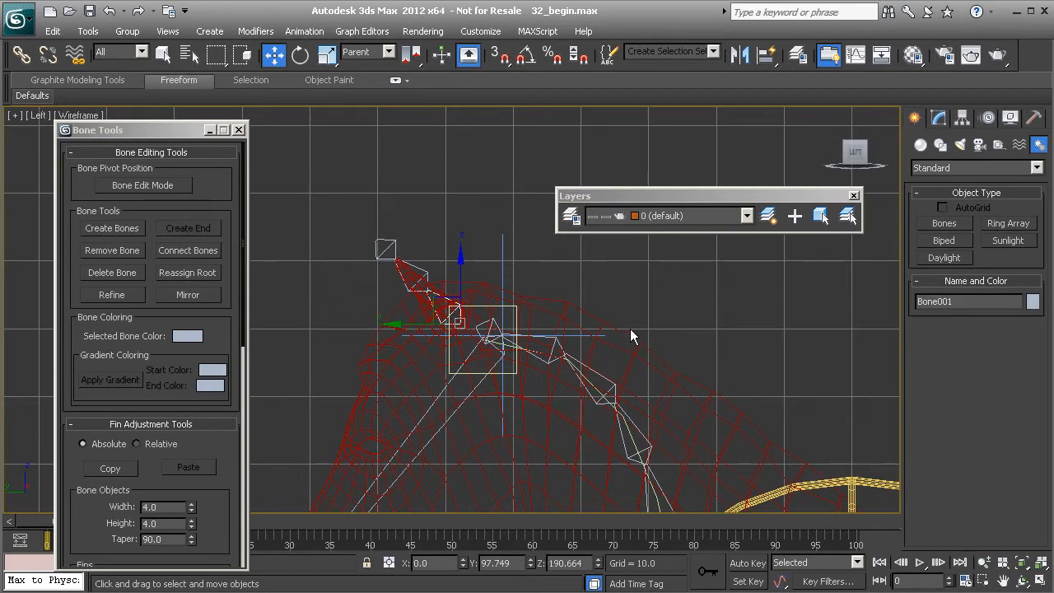
key(alt+w)
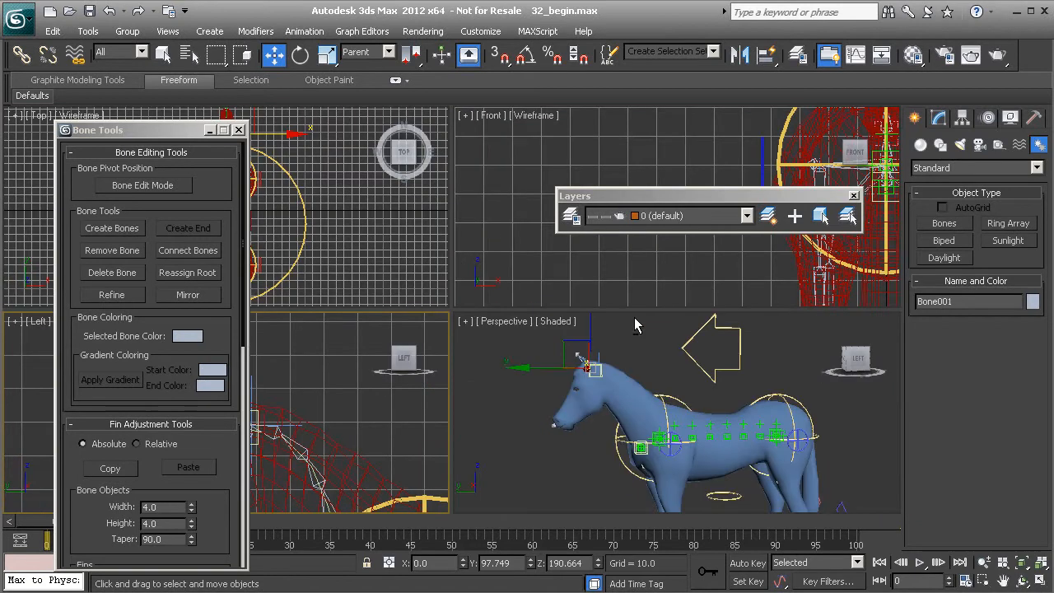
key(alt+w)
scroll(455, 360, down, 2)
alt+middle_drag(455, 360, 464, 381)
scroll(456, 367, up, 3)
alt+middle_drag(430, 337, 494, 346)
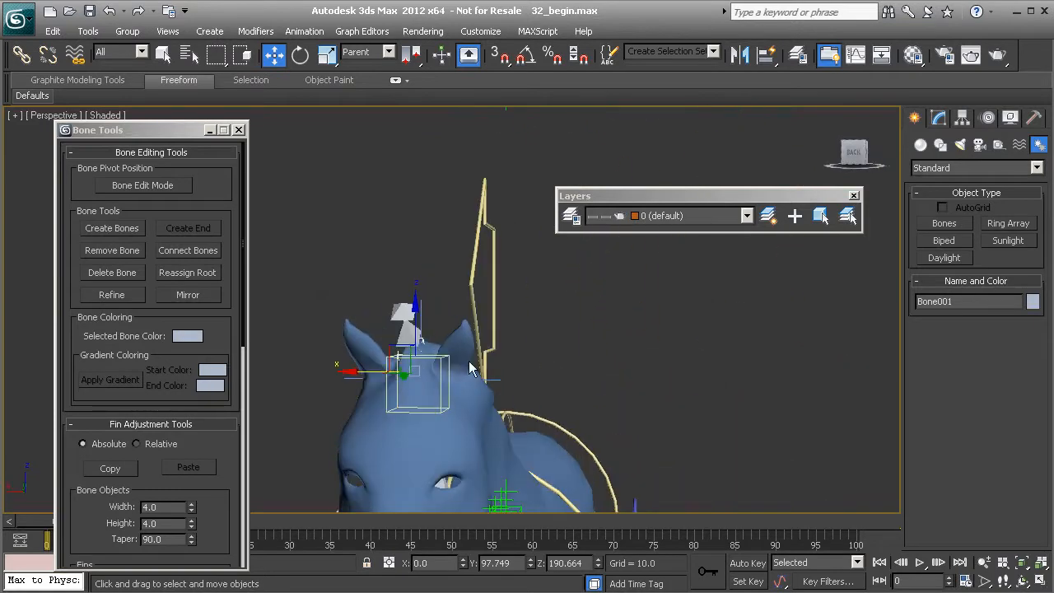
key(F3)
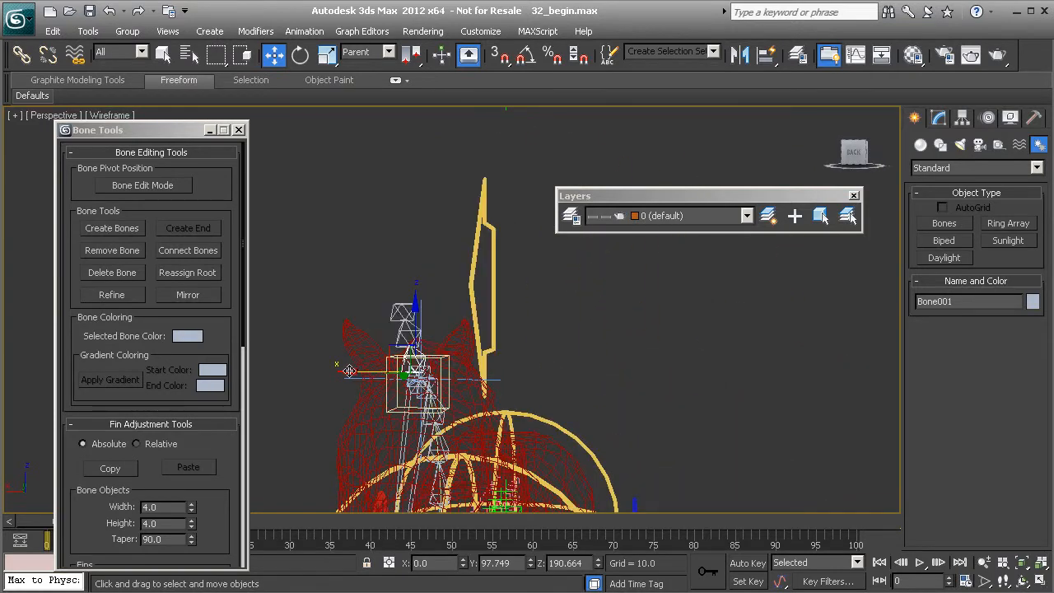
drag(348, 371, 388, 377)
alt+middle_drag(543, 404, 554, 365)
scroll(494, 375, up, 4)
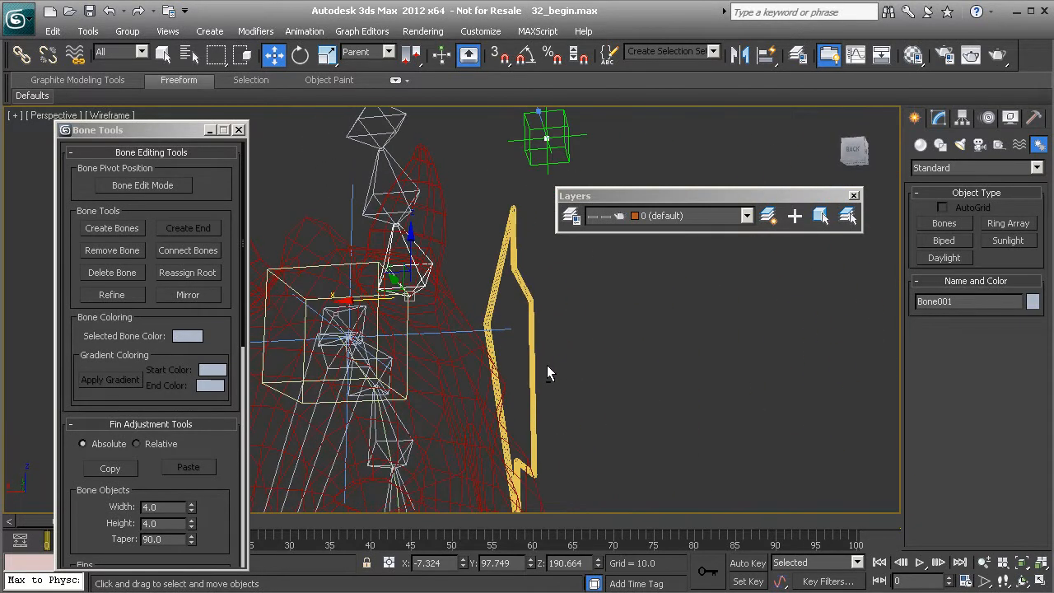
Step: Rotate the root bone of the ear chain in Local coordinates so the chain leans outward along the ear, using the shaded view
key(F3)
mouse_move(466, 315)
middle_down()
mouse_move(497, 339)
mouse_move(481, 338)
mouse_move(500, 370)
mouse_move(533, 380)
mouse_move(518, 343)
middle_up()
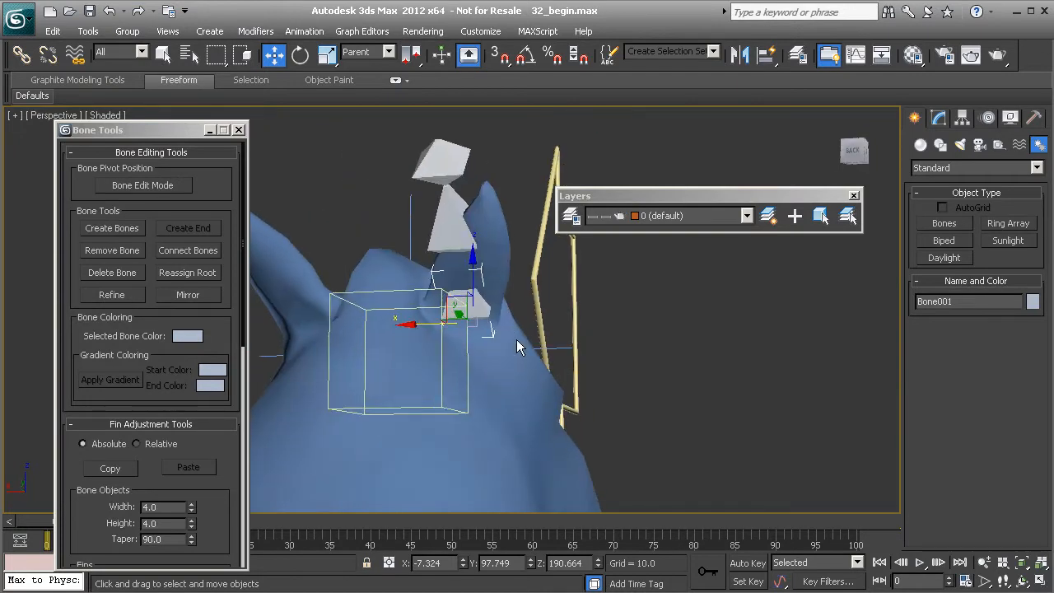
key(e)
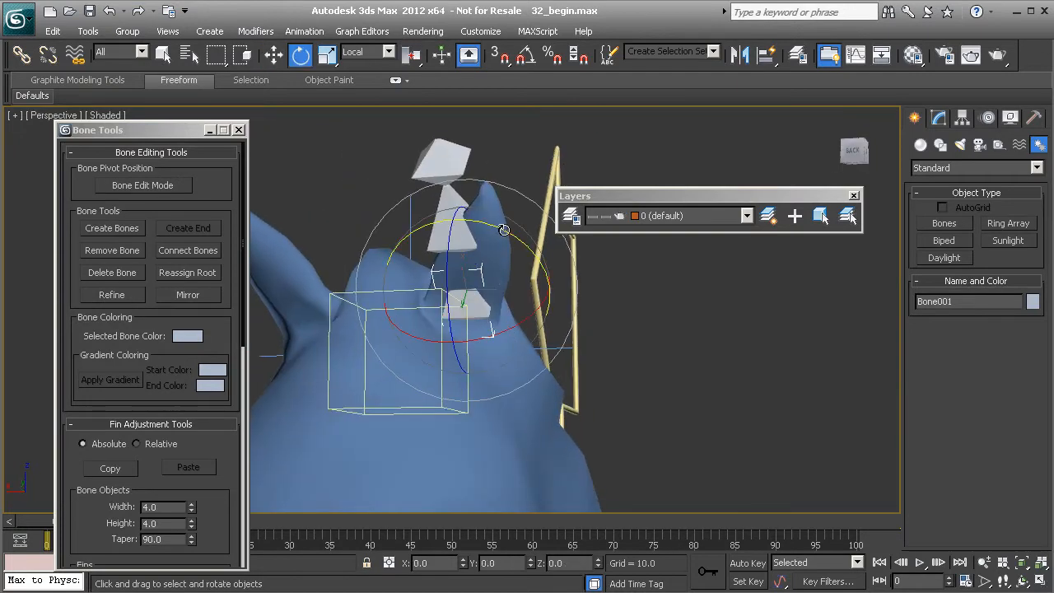
click(388, 52)
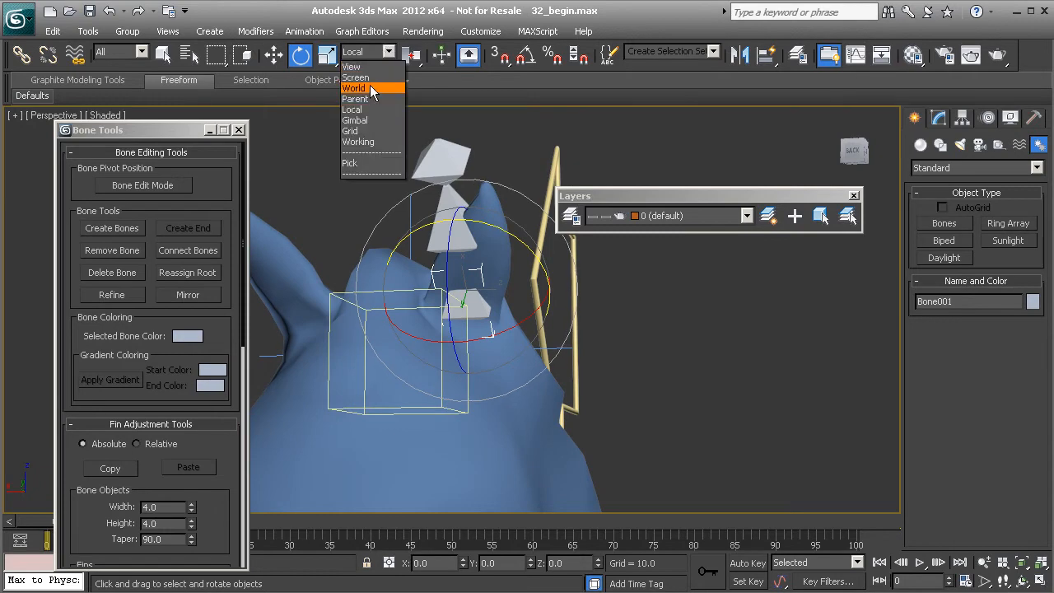
click(368, 120)
alt+middle_drag(412, 247, 477, 265)
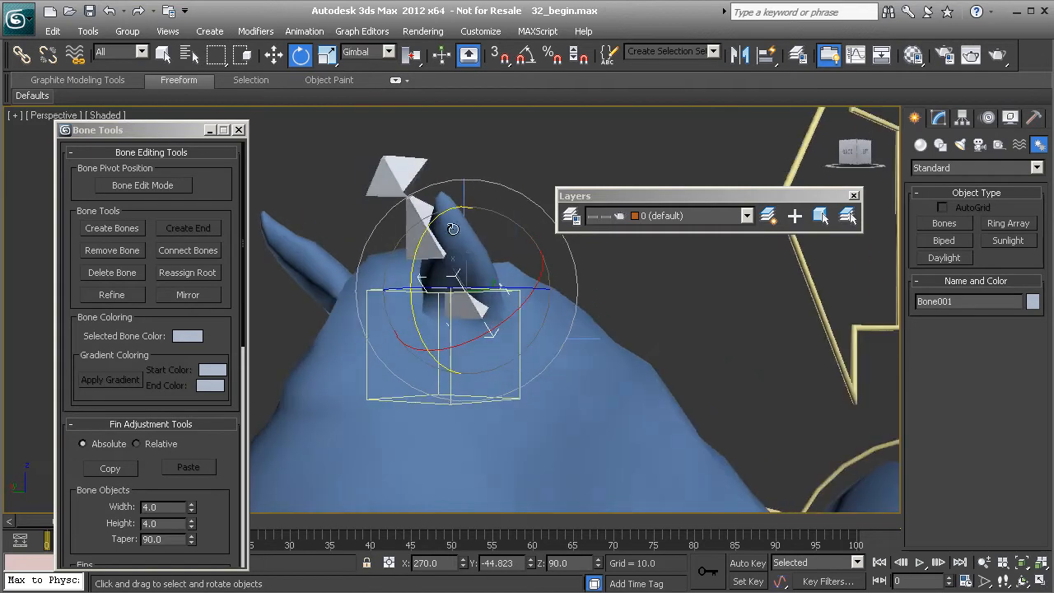
click(384, 52)
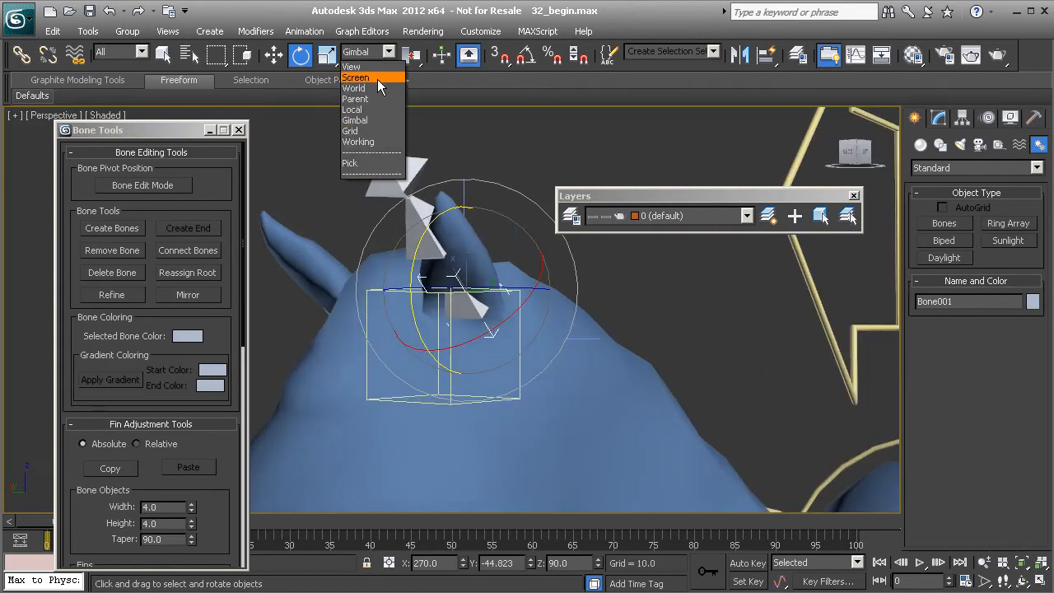
click(359, 110)
alt+middle_drag(463, 251, 512, 238)
drag(512, 239, 537, 260)
alt+middle_drag(537, 296, 571, 338)
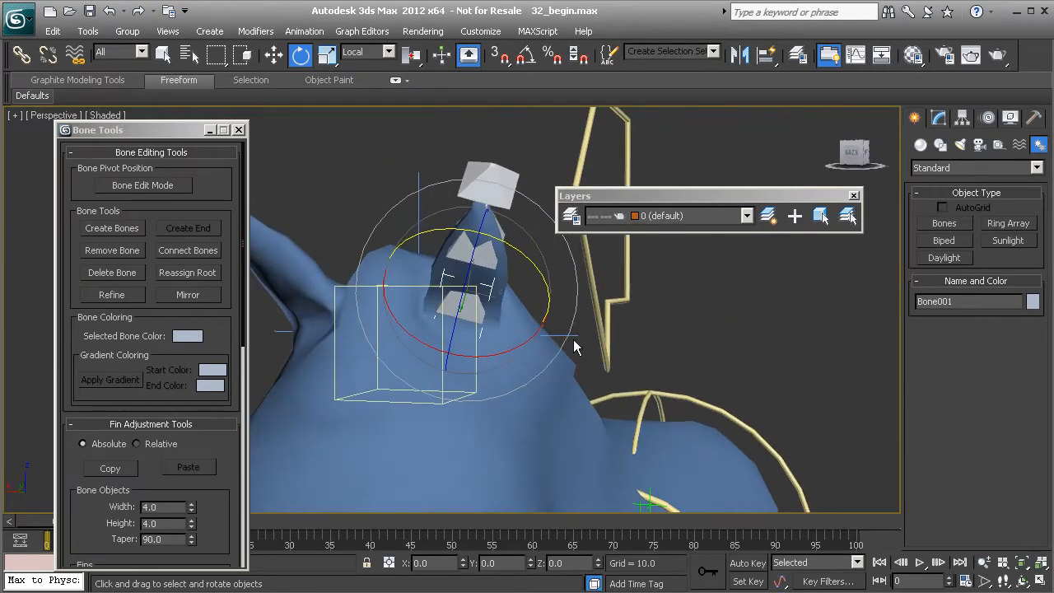
Step: Return to wireframe display, rename the root ear bone Bn_L_Ear_A01 and copy that name
key(F3)
alt+middle_drag(489, 343, 541, 362)
click(960, 300)
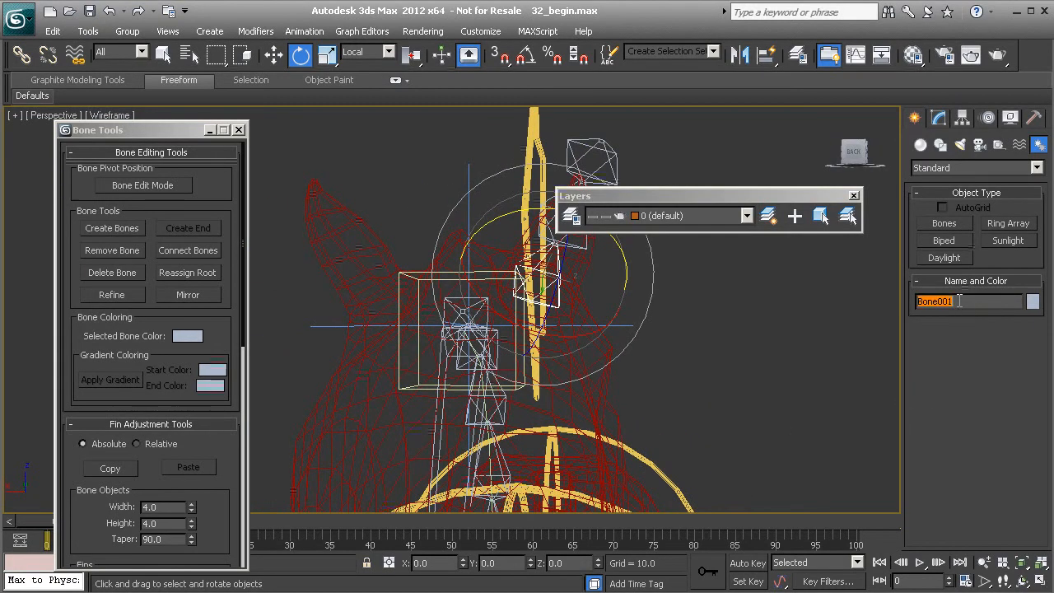
text(B)
key(Return)
key(ctrl+c)
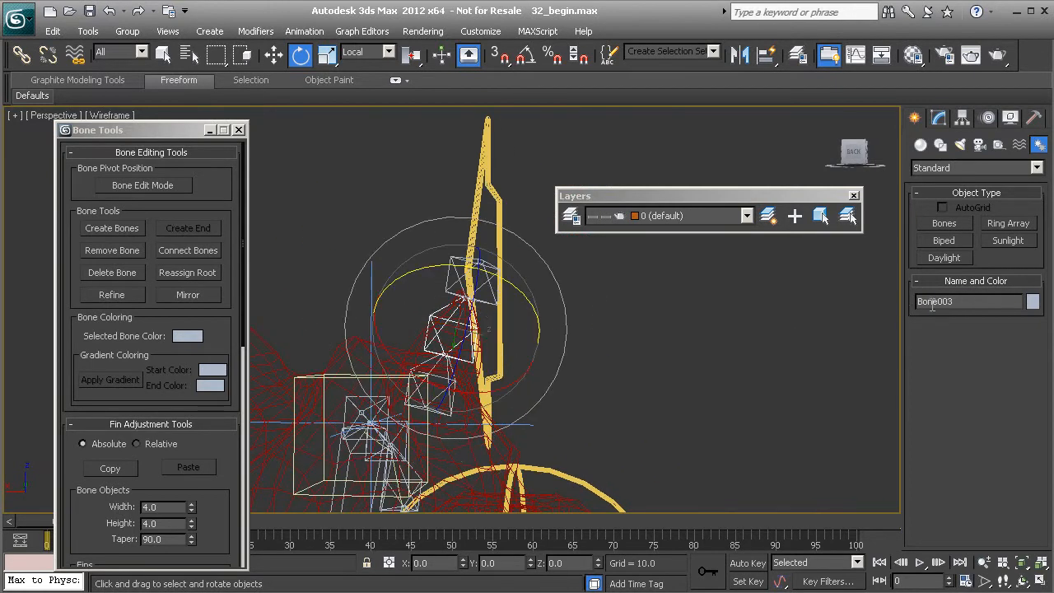
Step: Rename the middle ear bone from the copied name and name the end bone at the ear tip Be_L_Ear_C01
double_click(933, 301)
key(ctrl+v)
click(453, 290)
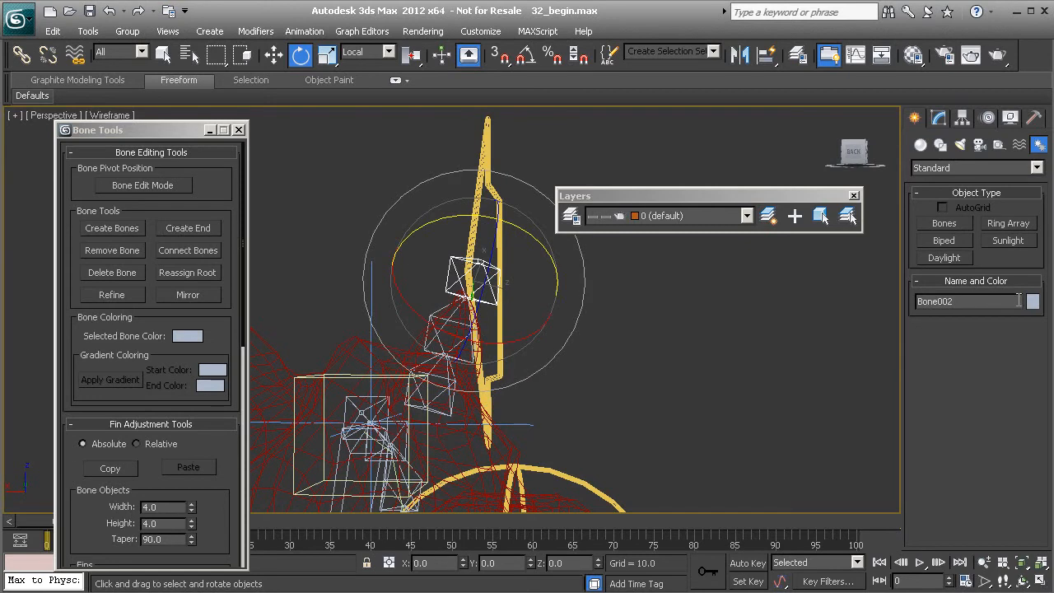
double_click(974, 301)
key(ctrl+v)
key(BackSpace)
text(e)
Step: Link the root ear bone Bn_L_Ear_A01 to the head bone as its parent
middle_drag(424, 439, 479, 420)
scroll(479, 418, up, 3)
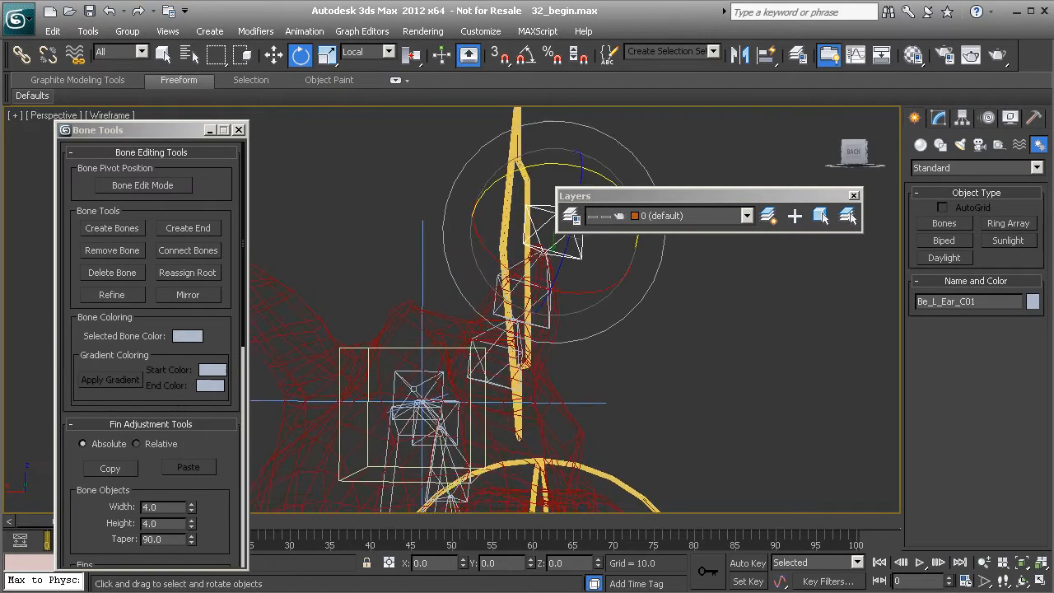
click(508, 393)
alt+middle_drag(511, 390, 483, 389)
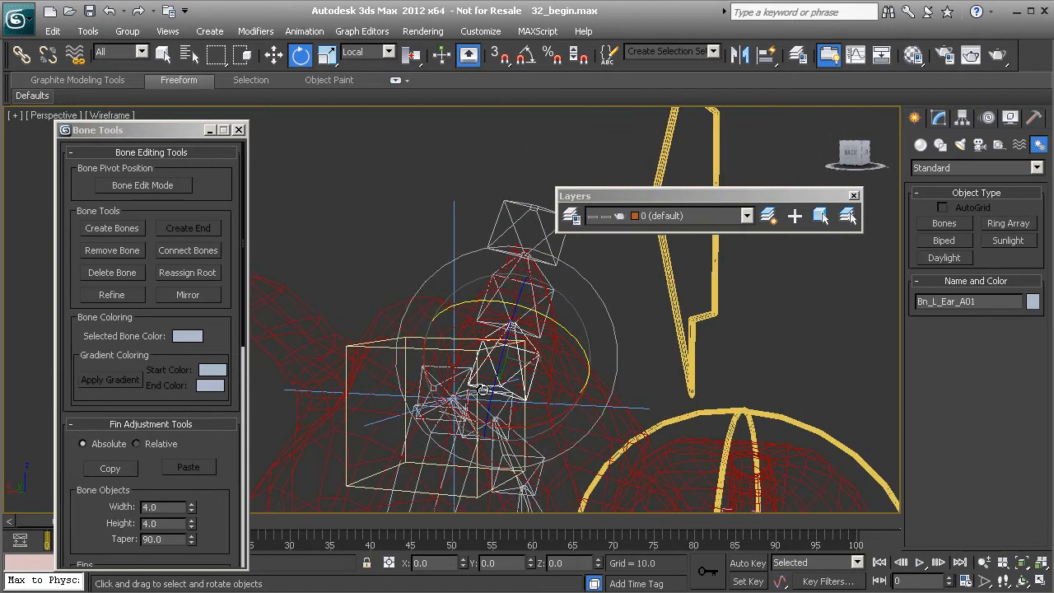
middle_drag(488, 429, 465, 354)
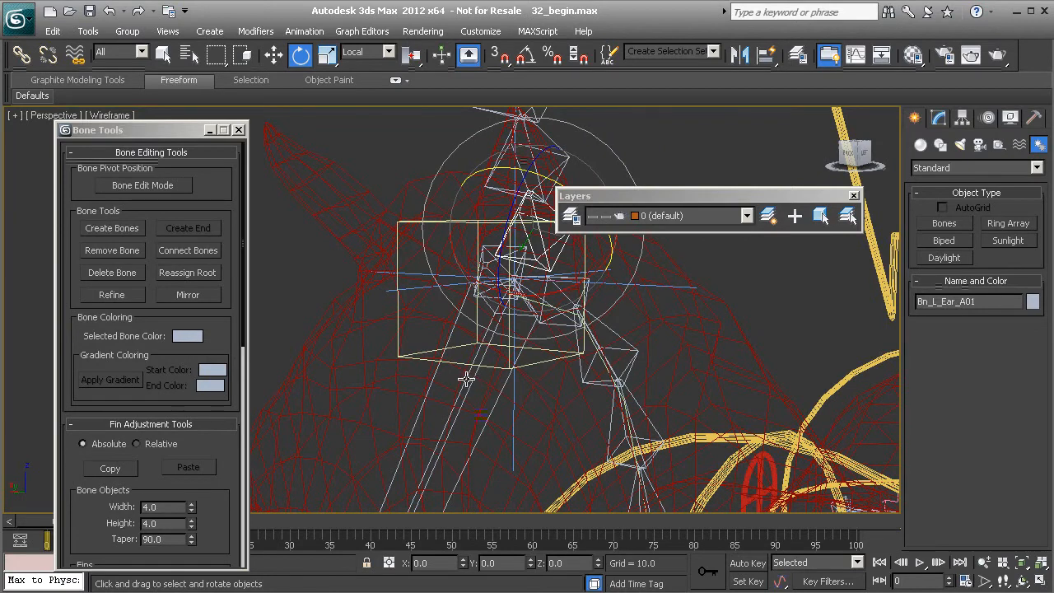
alt+middle_drag(403, 338, 351, 330)
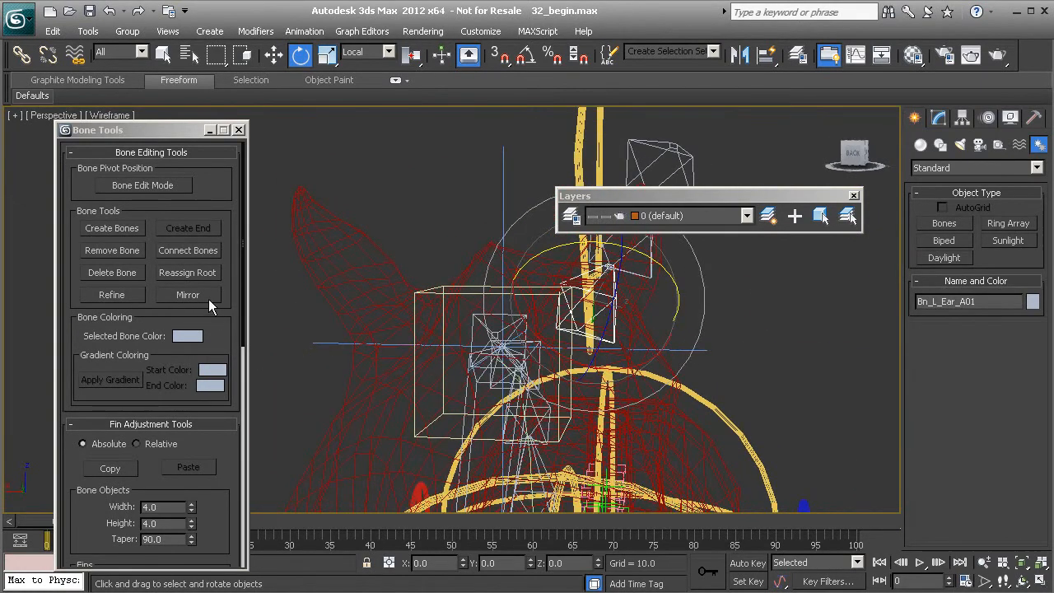
alt+middle_drag(464, 346, 478, 336)
alt+middle_drag(414, 352, 359, 334)
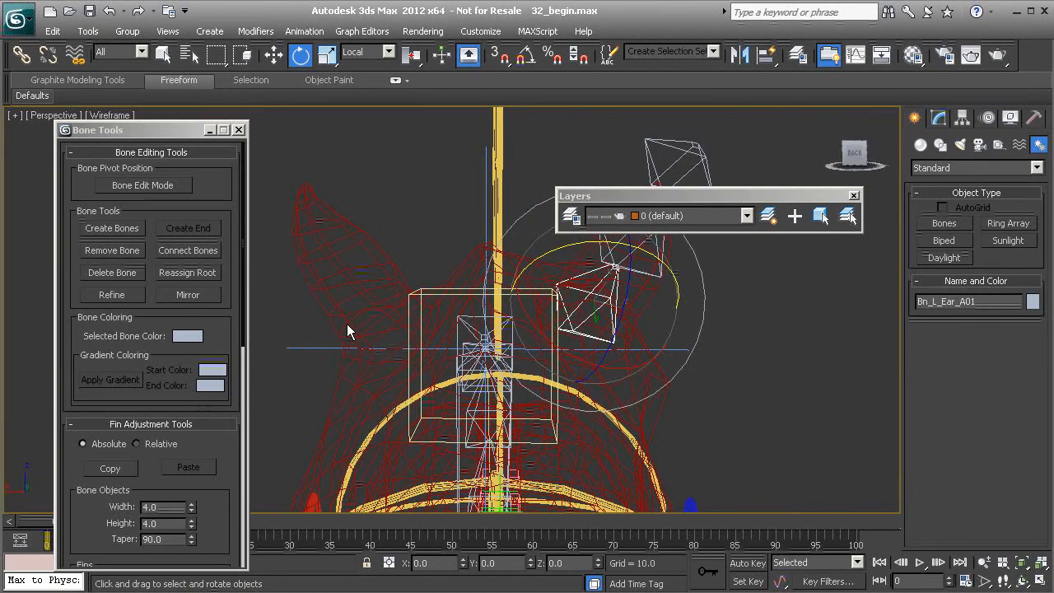
alt+middle_drag(510, 377, 487, 410)
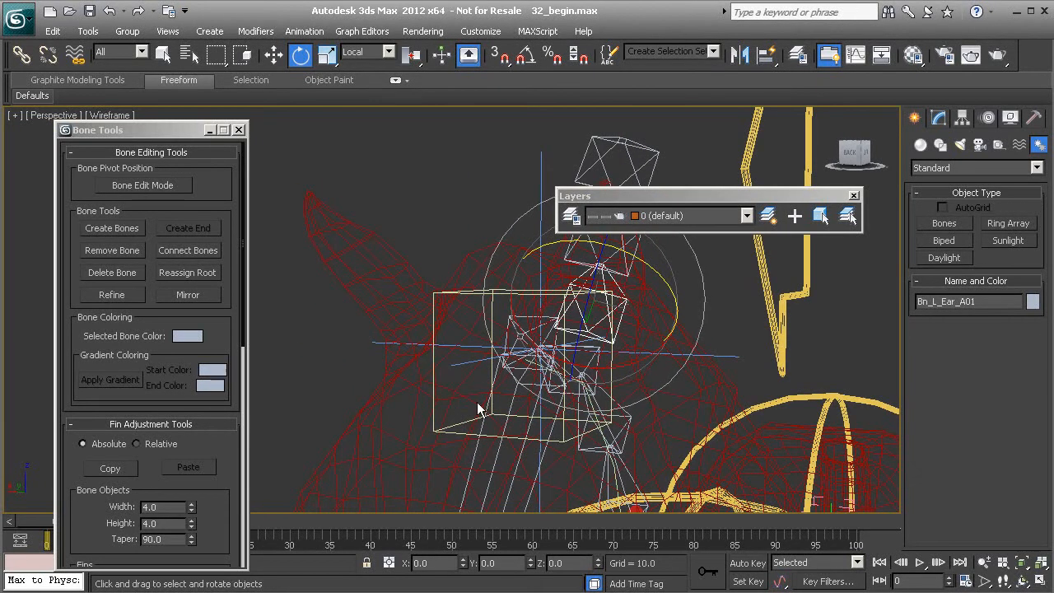
alt+middle_drag(501, 354, 335, 226)
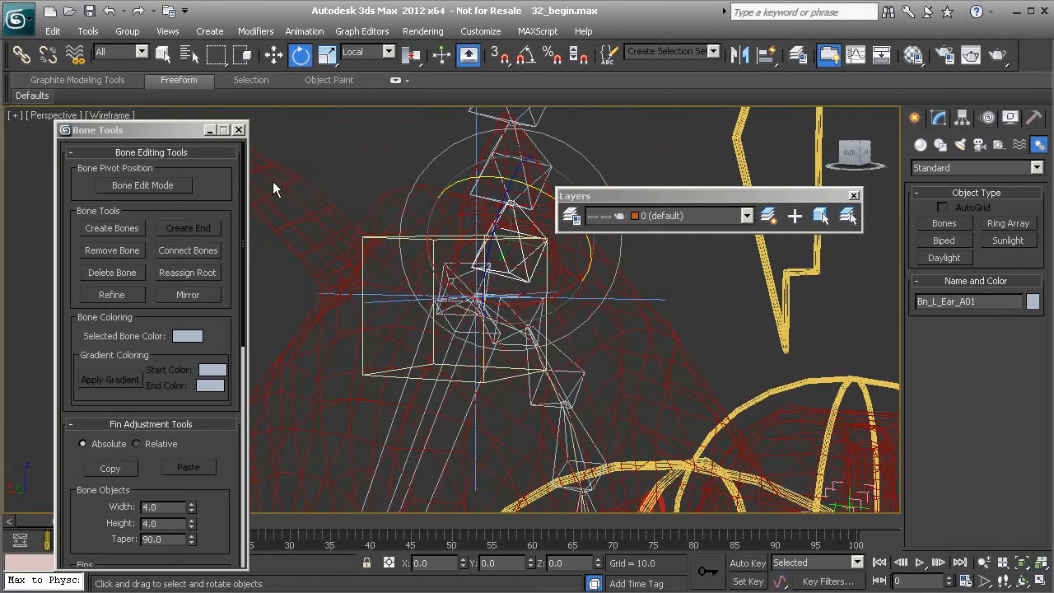
click(22, 55)
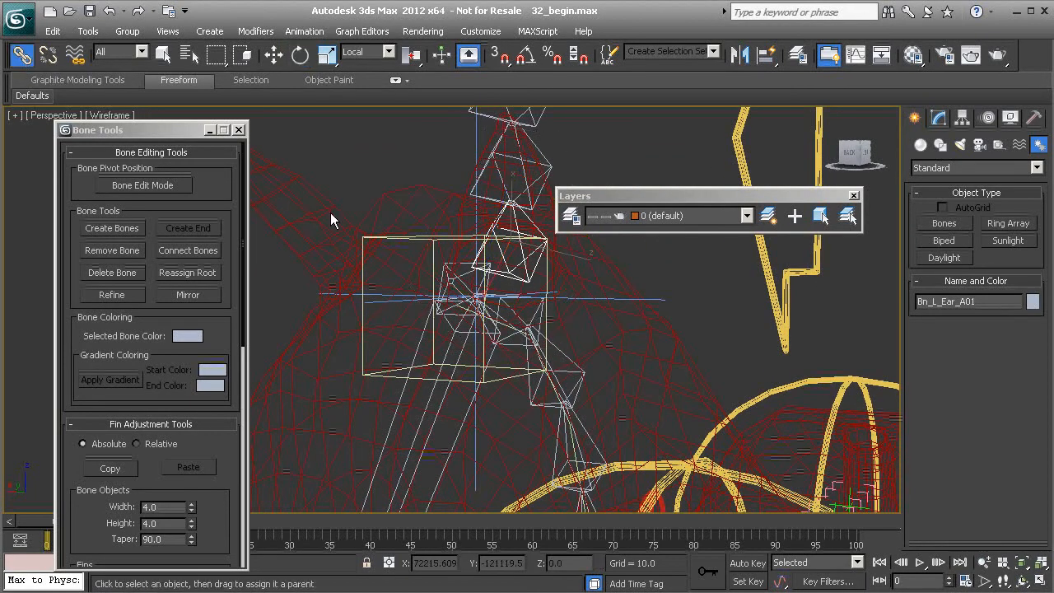
drag(528, 266, 435, 407)
Step: Mirror the three ear bones across the X axis, flipping bone axis Y, with an offset of 12.0
alt+middle_drag(513, 406, 504, 391)
ctrl+click(512, 263)
ctrl+click(515, 190)
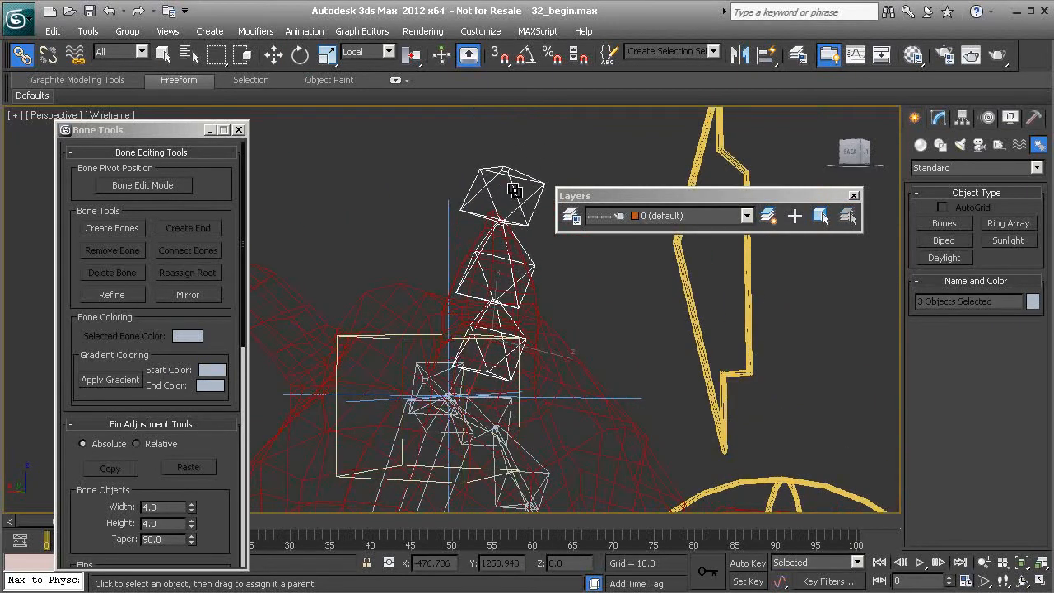
click(187, 295)
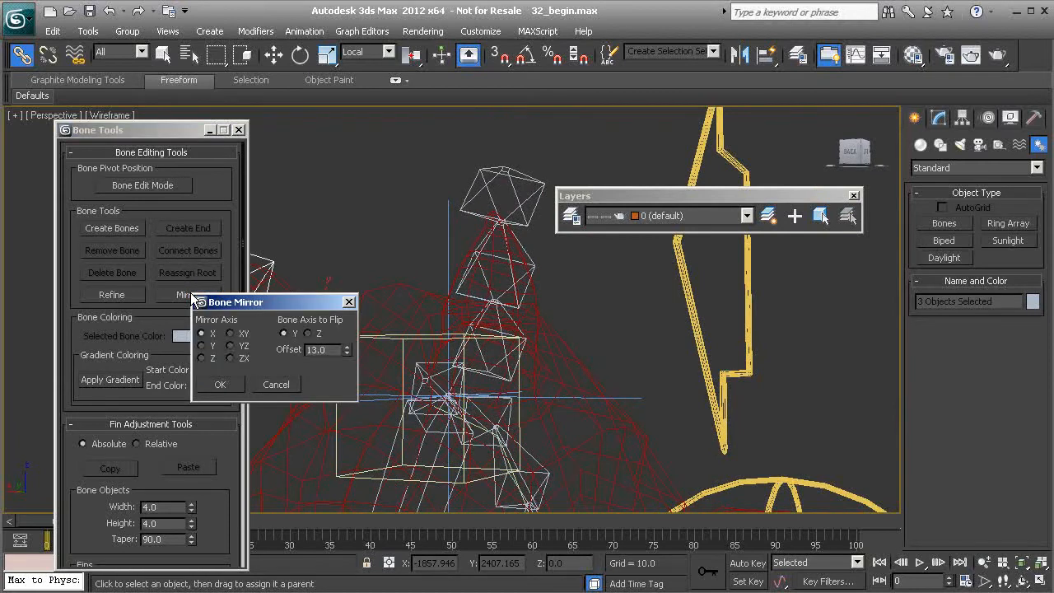
mouse_move(349, 352)
mouse_down()
mouse_move(345, 337)
mouse_move(347, 352)
mouse_up()
drag(277, 303, 454, 282)
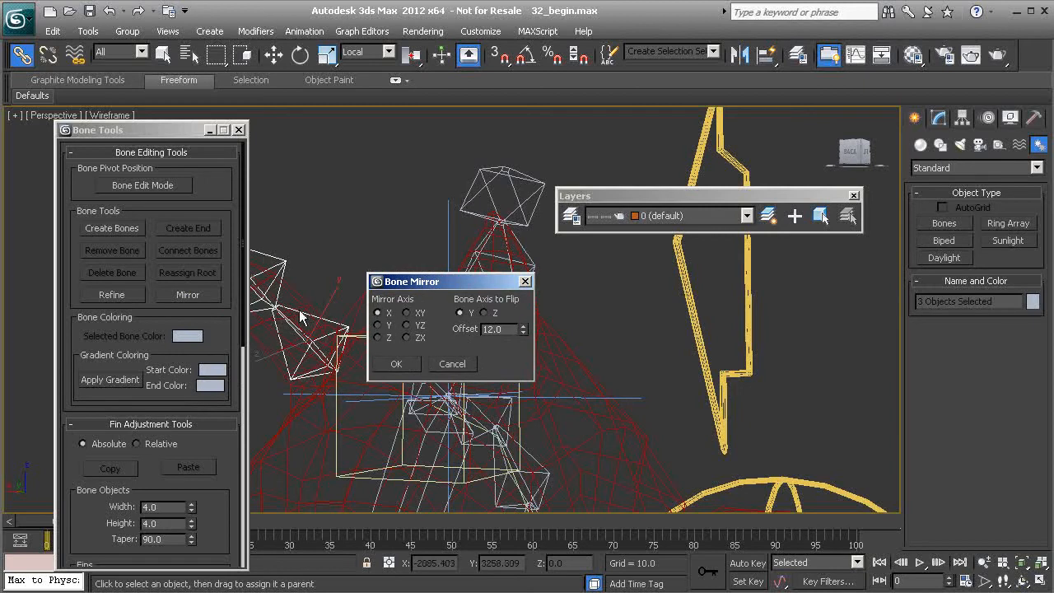
click(394, 364)
alt+middle_drag(396, 364, 502, 371)
Step: Unlink the root bone of the mirrored ear chain from its parent and move it sideways along X to fit the opposite ear
click(446, 335)
key(w)
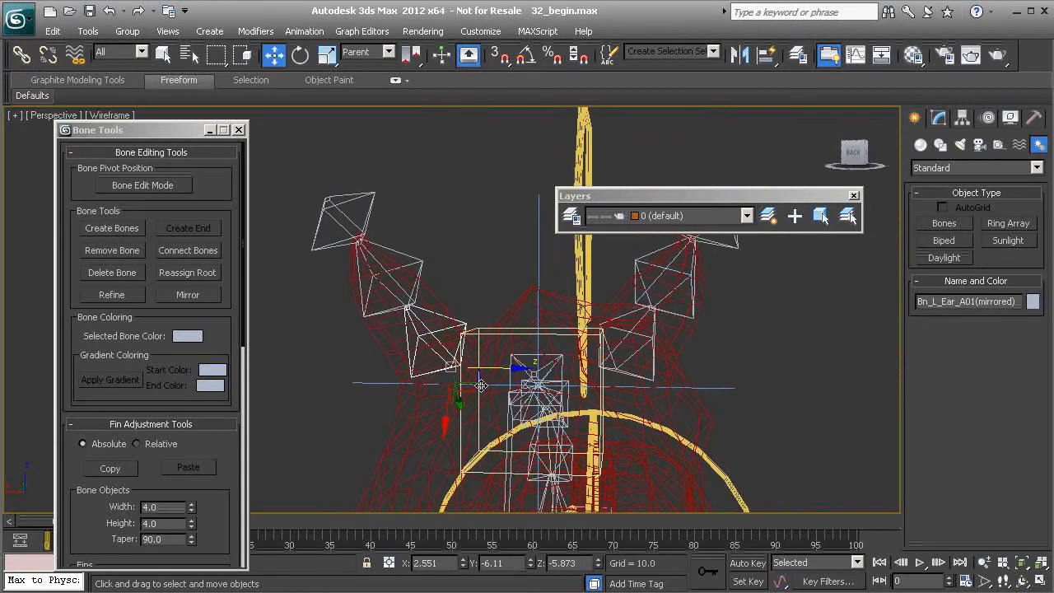
drag(527, 370, 486, 398)
click(47, 55)
alt+middle_drag(523, 348, 531, 336)
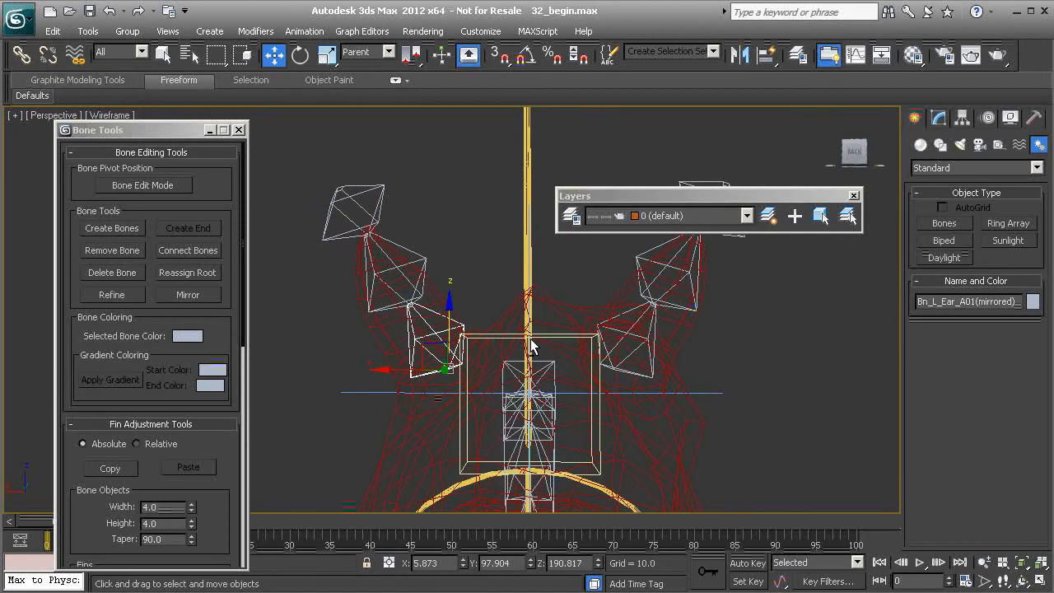
drag(379, 371, 360, 370)
alt+middle_drag(495, 406, 517, 385)
drag(358, 377, 363, 377)
Step: Link the root bone of the mirrored ear chain to the head bone as its parent
mouse_move(494, 424)
alt+middle_down()
mouse_move(460, 448)
mouse_move(519, 458)
mouse_move(447, 426)
mouse_move(494, 435)
alt+middle_up()
scroll(486, 359, down, 2)
alt+middle_drag(486, 359, 440, 377)
click(22, 56)
alt+middle_drag(514, 322, 435, 400)
middle_drag(435, 400, 425, 282)
drag(421, 222, 424, 327)
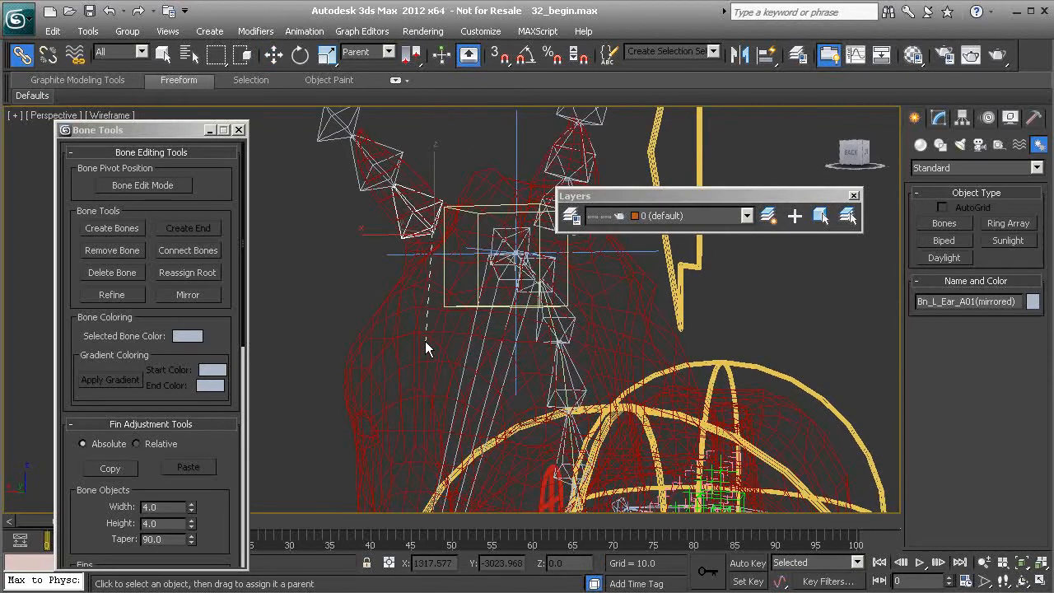
drag(460, 366, 471, 367)
Step: Add the root and middle bones of both ears to the bones layer in the Layer Manager
alt+middle_drag(505, 370, 413, 371)
alt+middle_drag(413, 371, 412, 344)
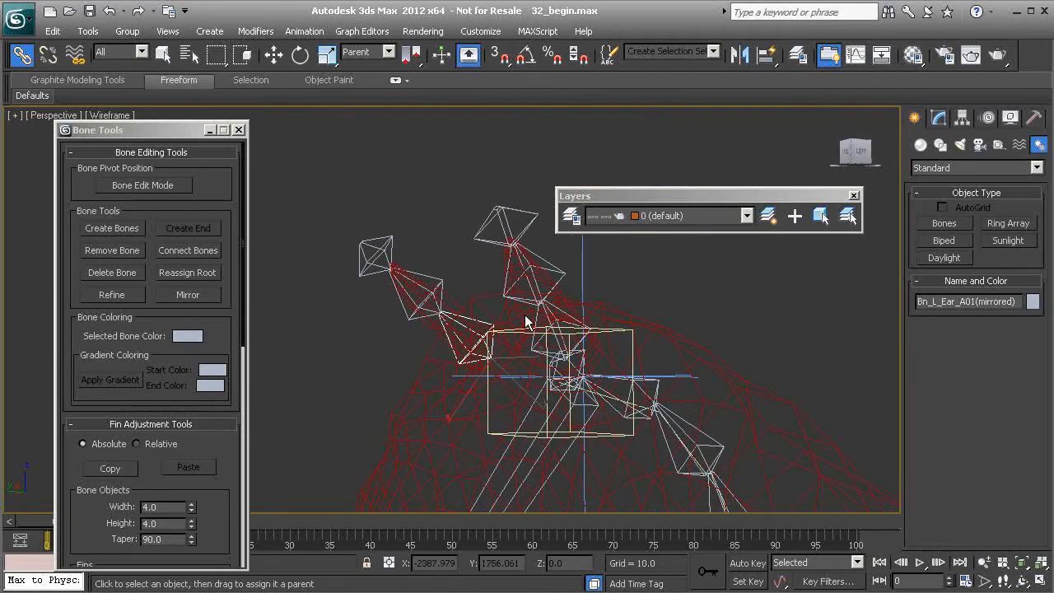
click(571, 216)
click(704, 170)
click(703, 168)
click(703, 168)
click(702, 168)
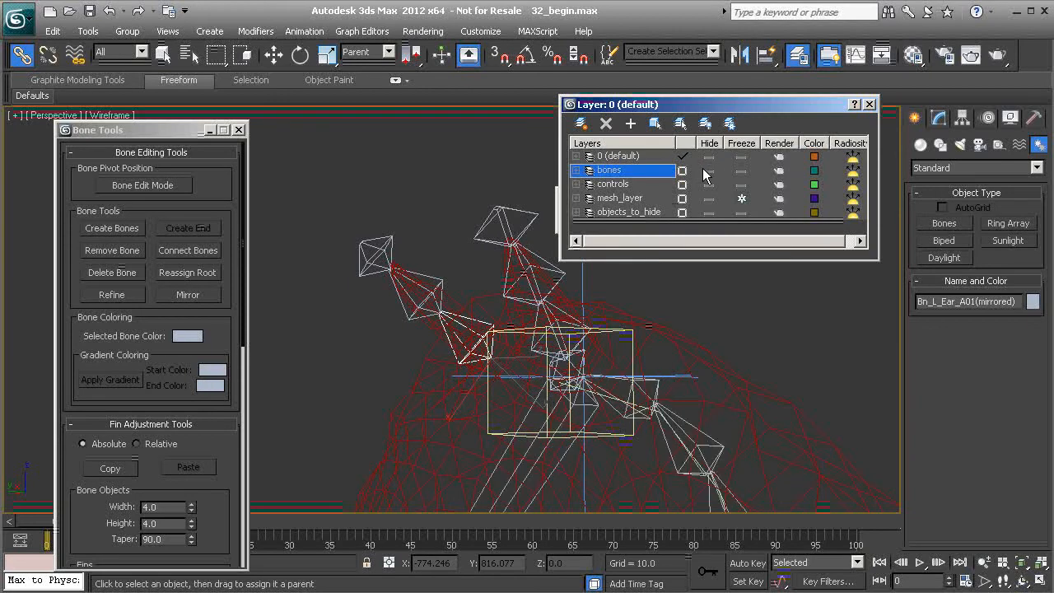
click(566, 315)
ctrl+click(556, 268)
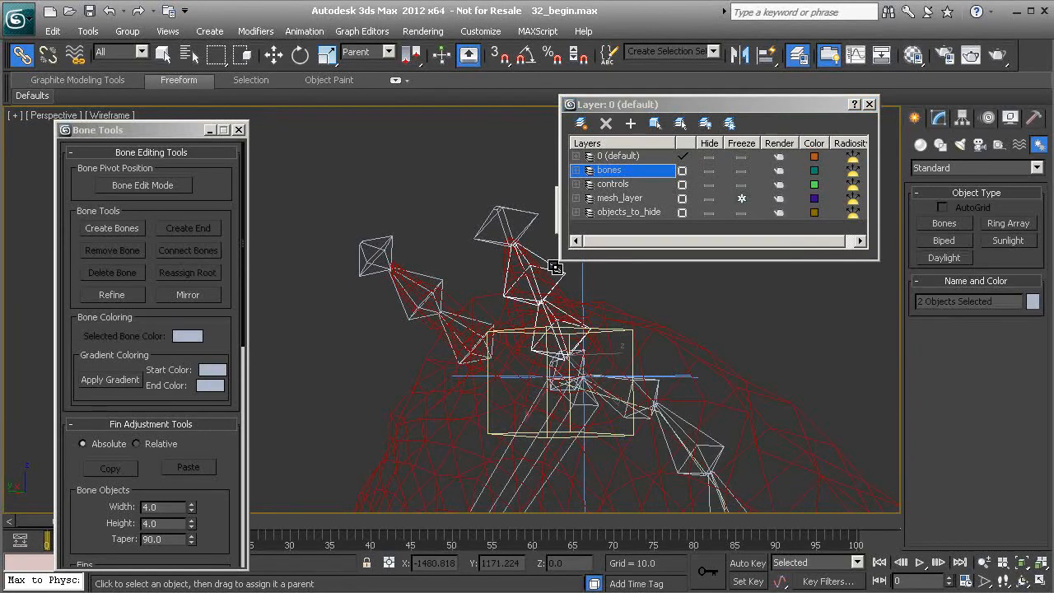
ctrl+click(462, 330)
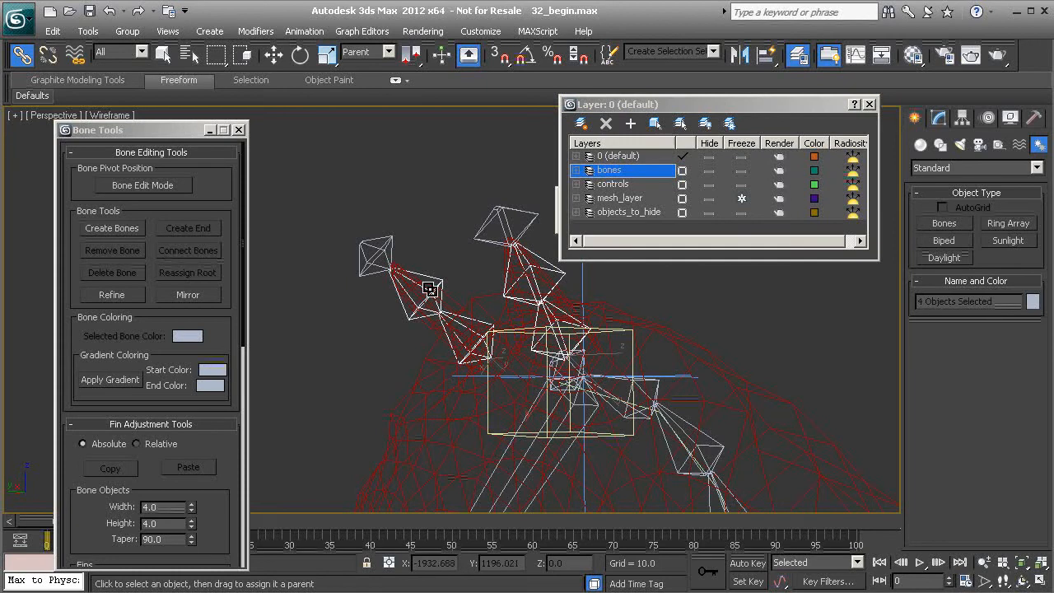
click(631, 124)
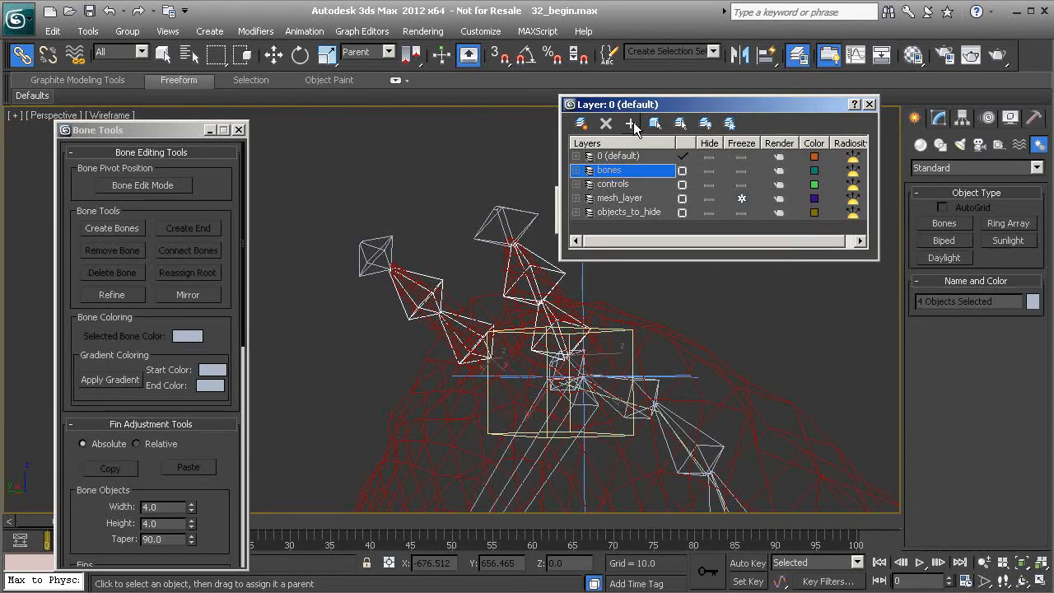
Step: Hide the bones layer, add both ear end bones to the objects_to_hide layer, and unhide the bones layer
click(709, 170)
click(515, 209)
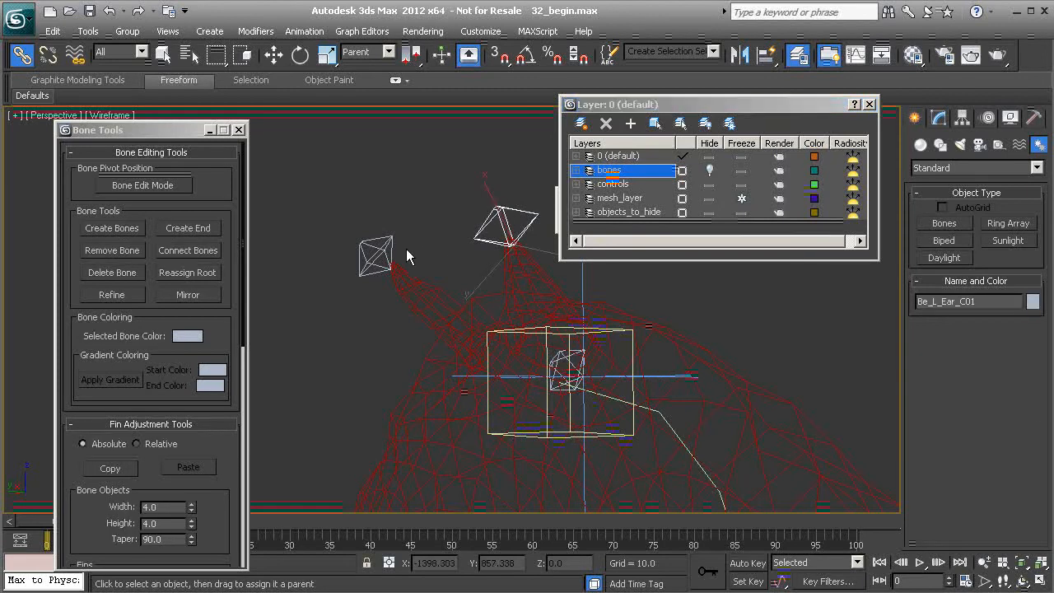
ctrl+click(381, 245)
click(640, 213)
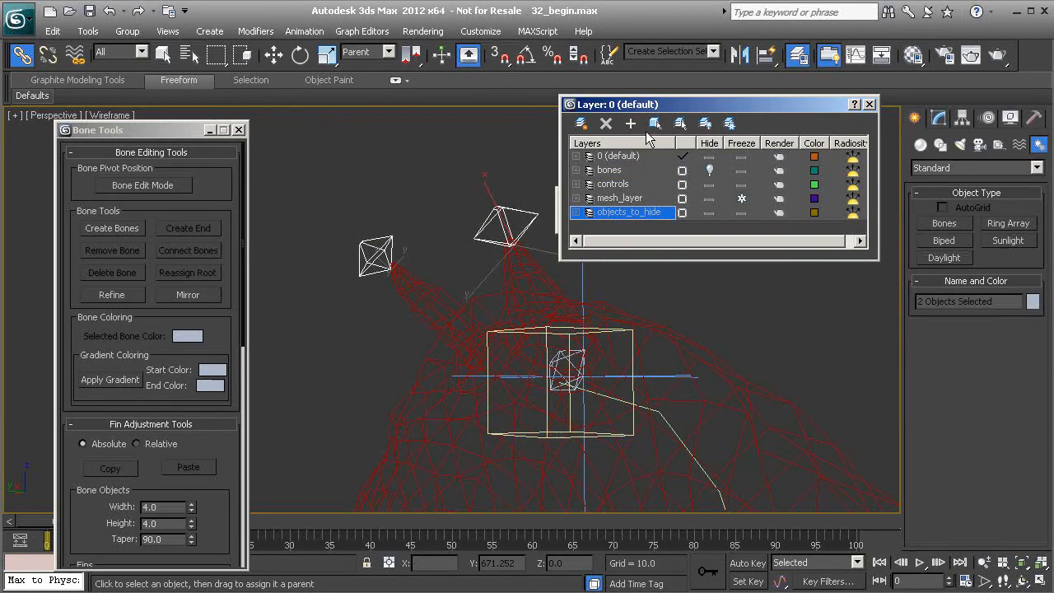
click(632, 124)
click(709, 170)
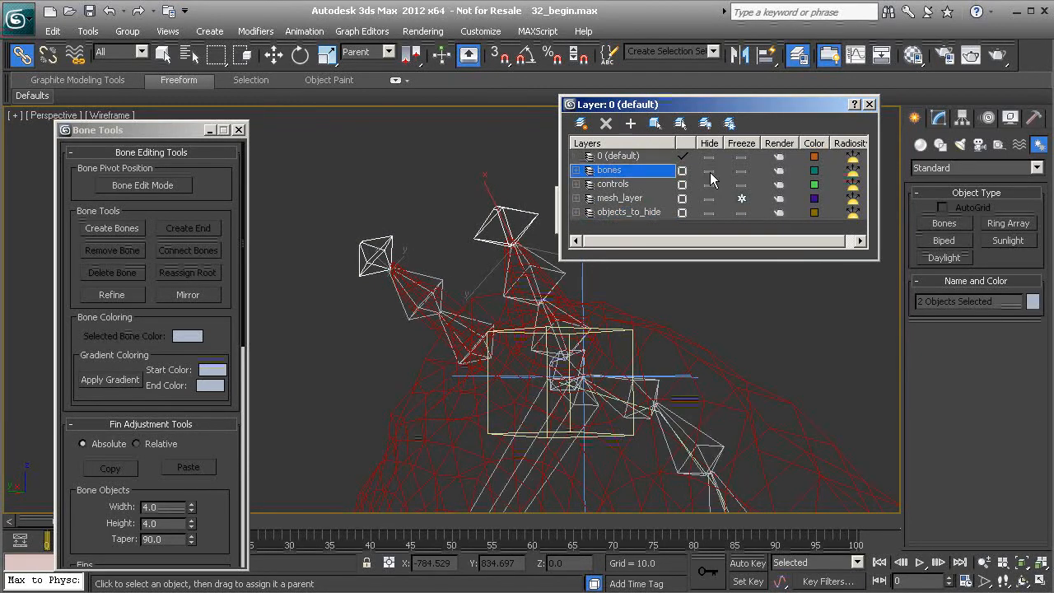
Step: Select the head bone and examine the head and ear bones together with the rest of the horse rig
middle_drag(566, 402, 454, 401)
click(457, 400)
scroll(457, 400, down, 2)
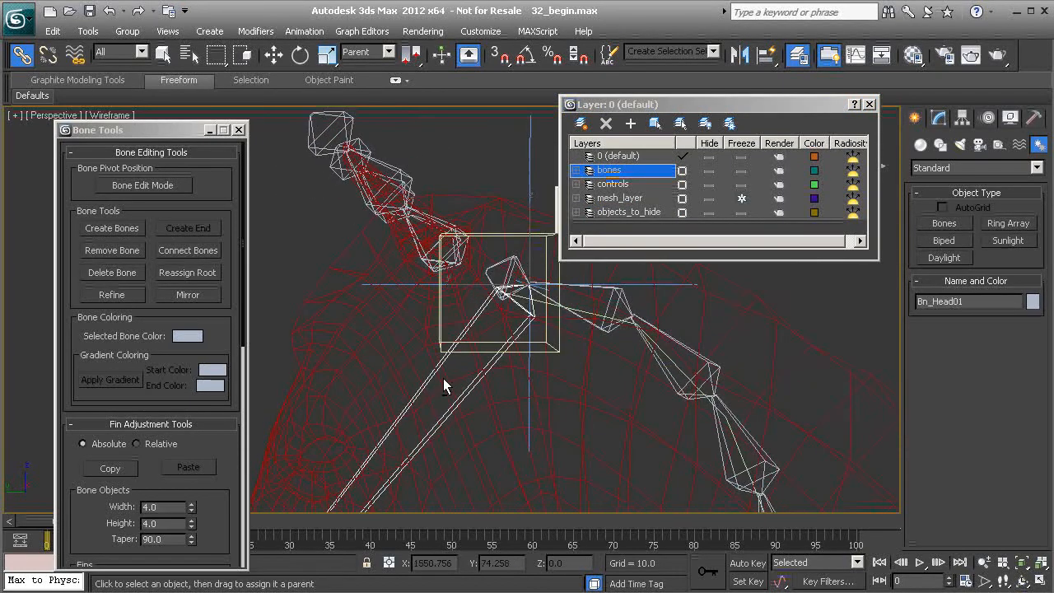
scroll(477, 330, down, 2)
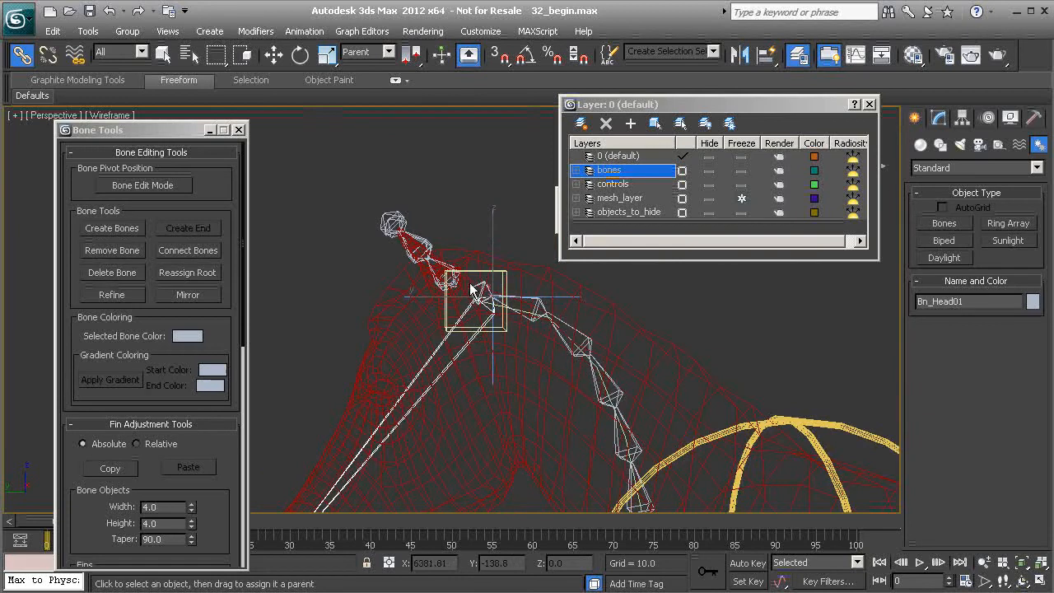
scroll(451, 330, down, 5)
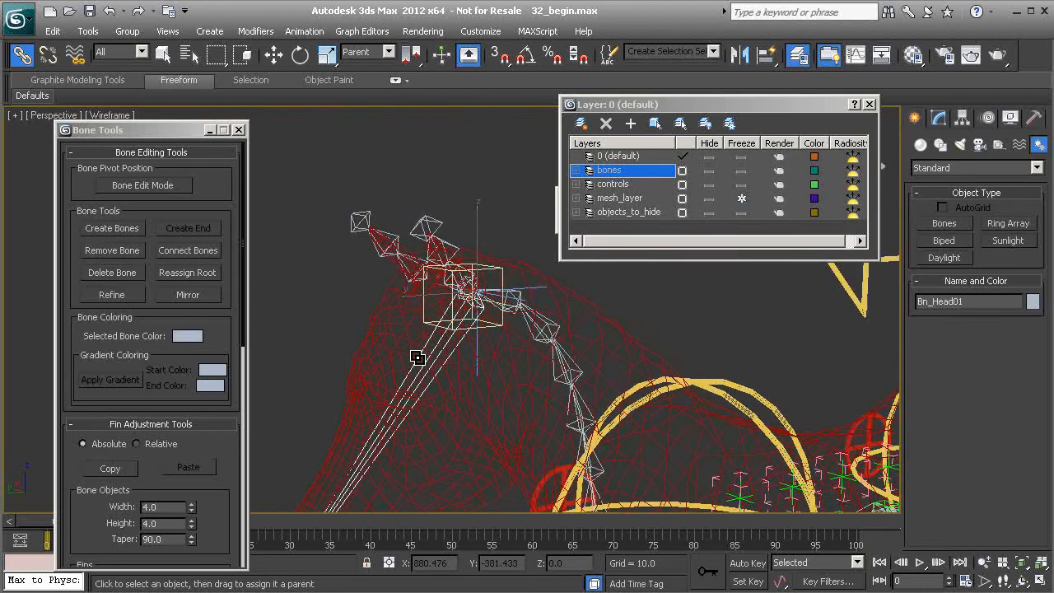
scroll(474, 331, up, 3)
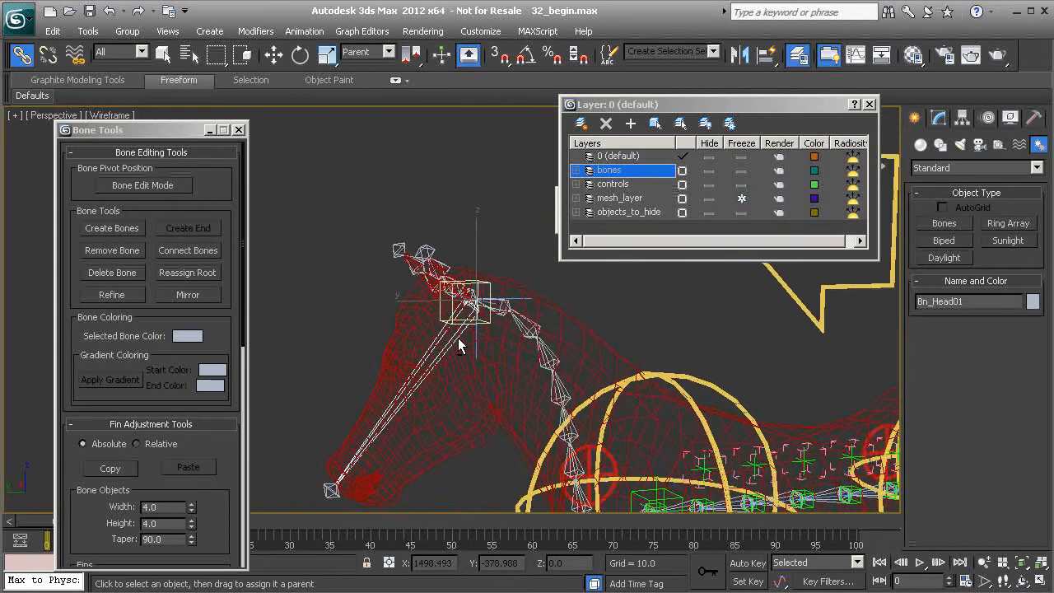
alt+middle_drag(439, 342, 427, 310)
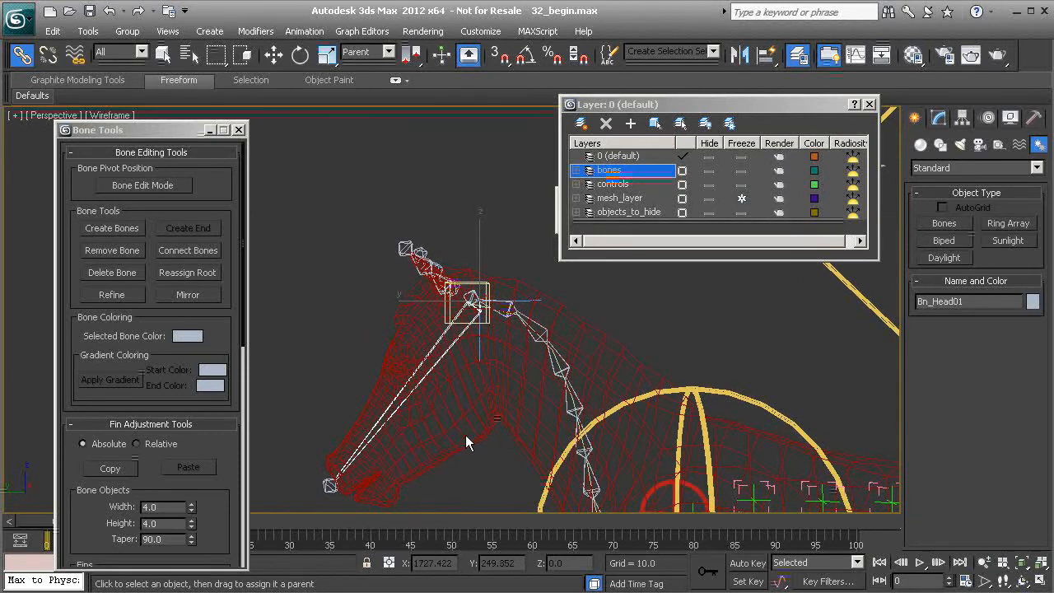
middle_drag(466, 453, 465, 400)
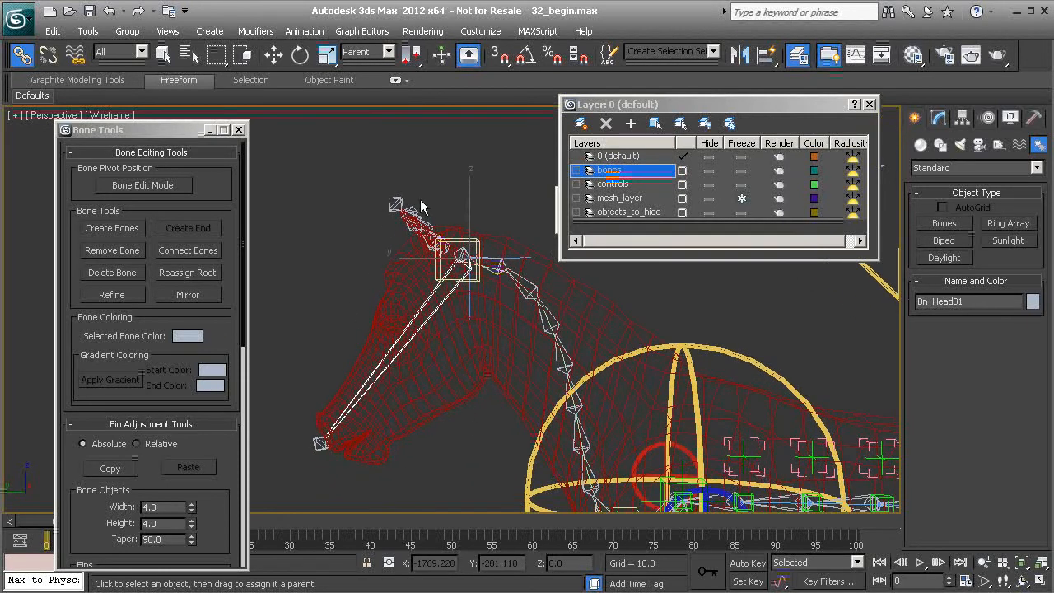
alt+middle_drag(412, 332, 410, 204)
alt+middle_drag(459, 318, 435, 320)
scroll(455, 376, down, 3)
middle_drag(466, 371, 352, 340)
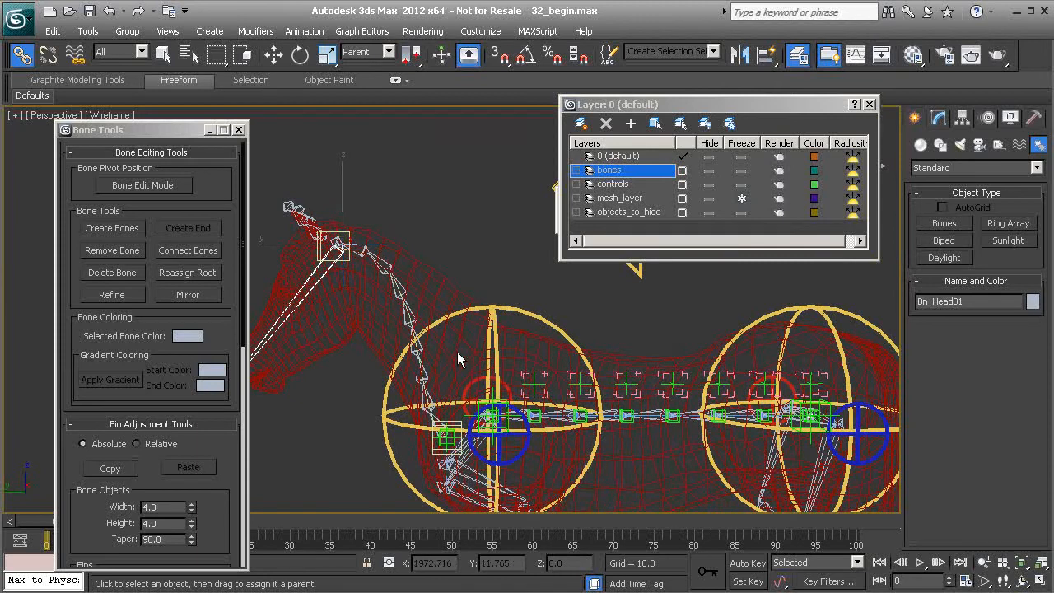
middle_drag(642, 361, 361, 376)
middle_drag(386, 425, 526, 377)
scroll(525, 377, down, 1)
scroll(526, 376, down, 2)
alt+middle_drag(356, 382, 422, 403)
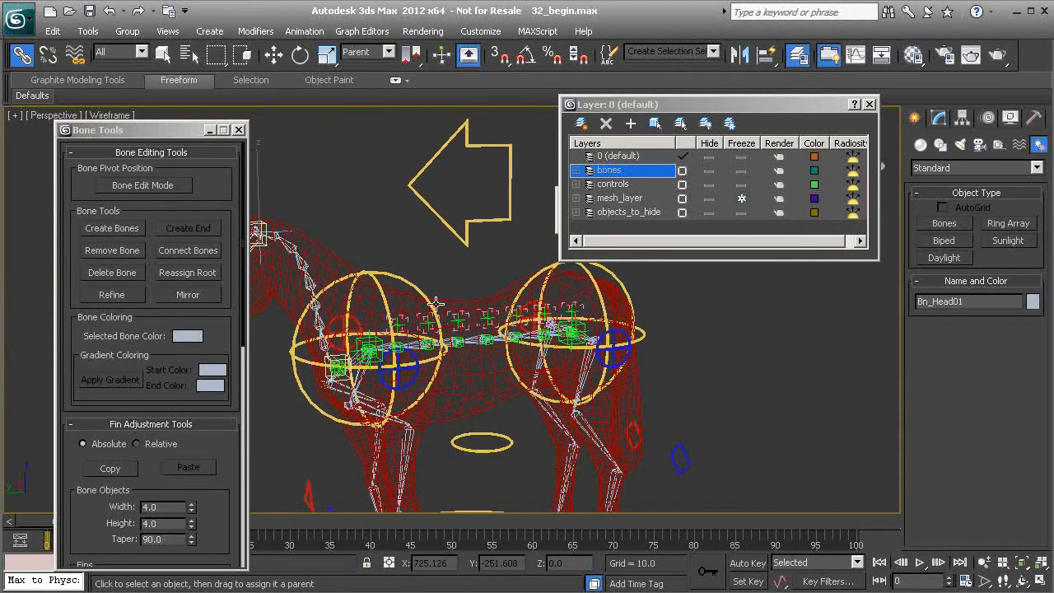
alt+middle_drag(358, 384, 476, 385)
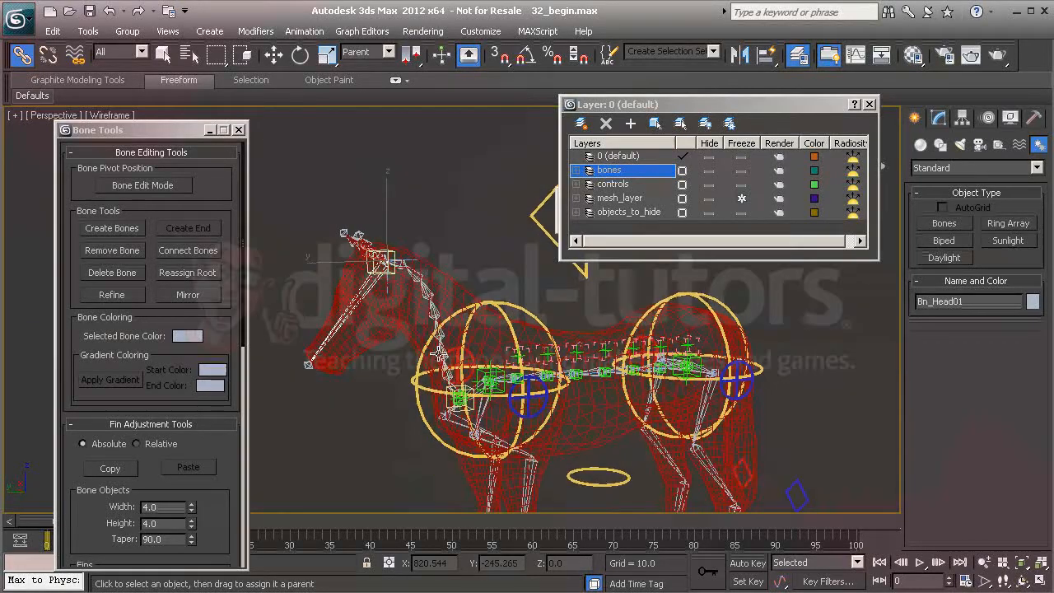